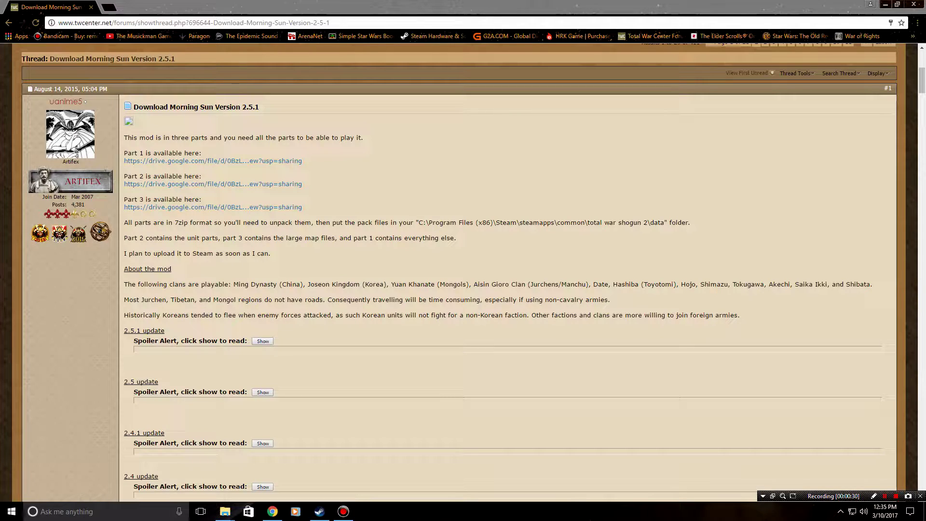
Examine the Morning Sun 2.5.1 thread's three download links and highlight the Shogun 2 data folder path in its instructions
scroll(459, 272, down, 2)
scroll(459, 272, up, 3)
scroll(458, 270, down, 3)
scroll(458, 270, up, 2)
scroll(458, 270, down, 2)
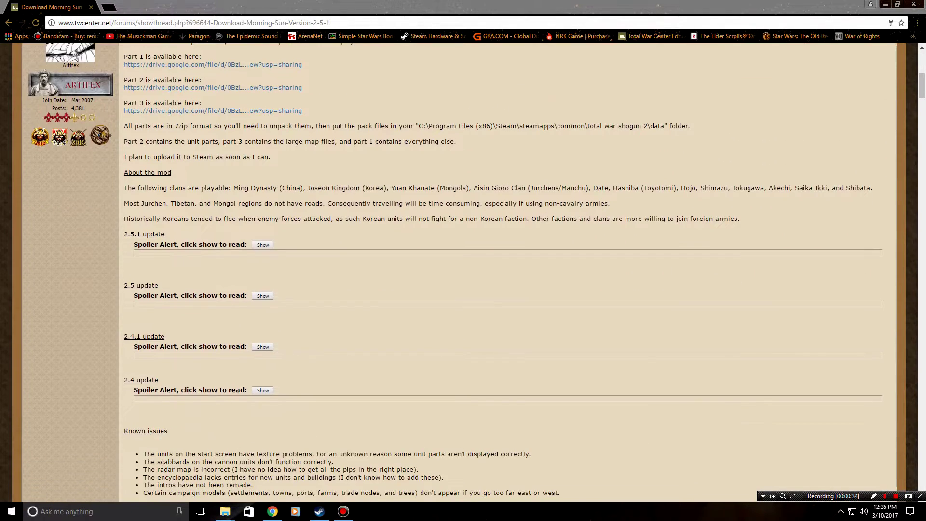
scroll(458, 270, up, 1)
drag(413, 174, 688, 175)
click(688, 175)
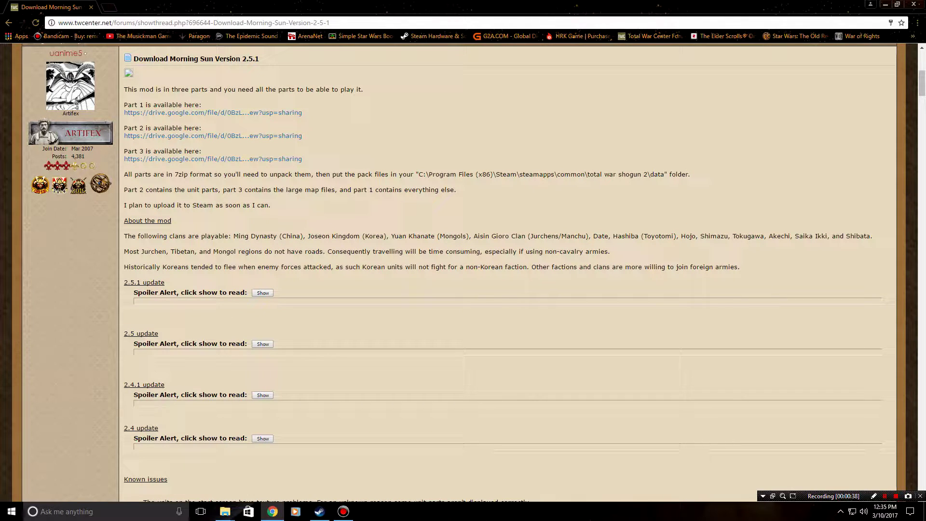
drag(418, 175, 675, 175)
click(675, 174)
scroll(458, 270, up, 4)
scroll(458, 270, down, 3)
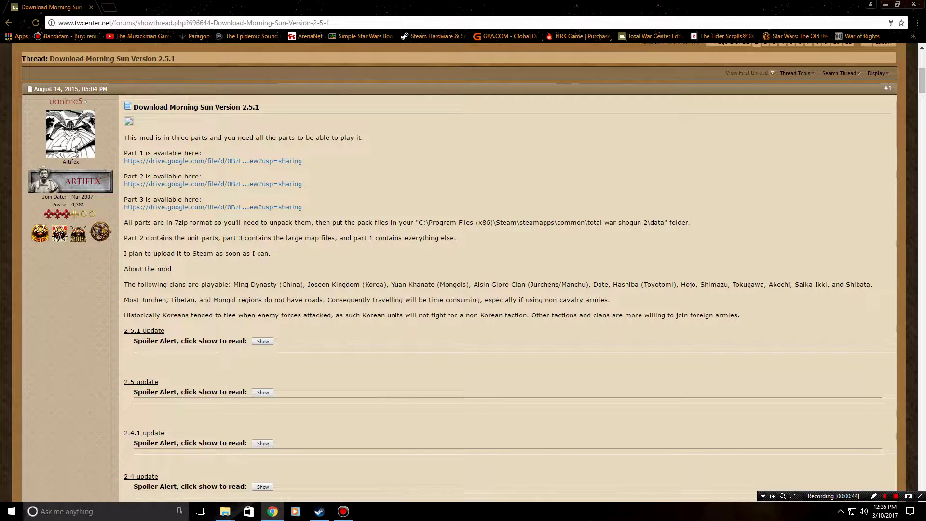
scroll(458, 270, down, 1)
scroll(458, 270, up, 1)
scroll(458, 270, down, 2)
scroll(458, 270, up, 3)
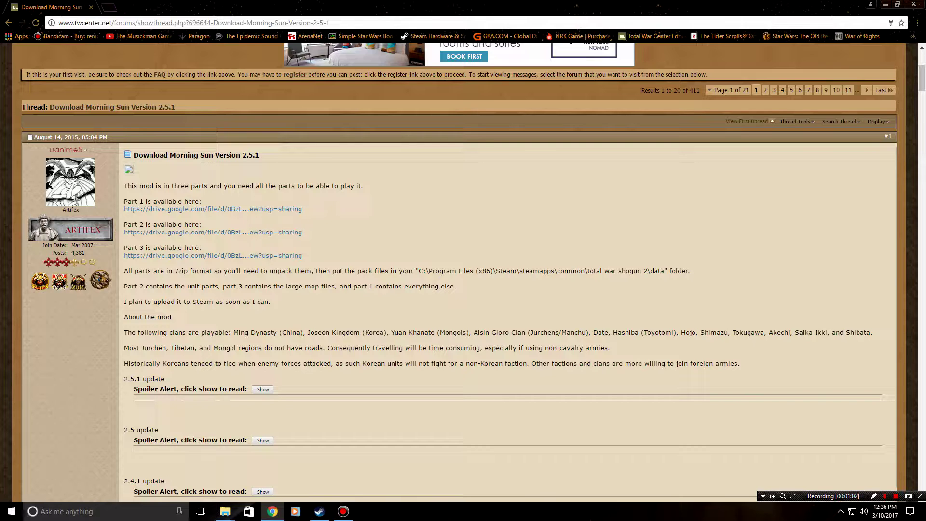
scroll(458, 270, down, 1)
Switch to Steam and open the properties of Total War: SHOGUN 2 in the library
mouse_move(319, 510)
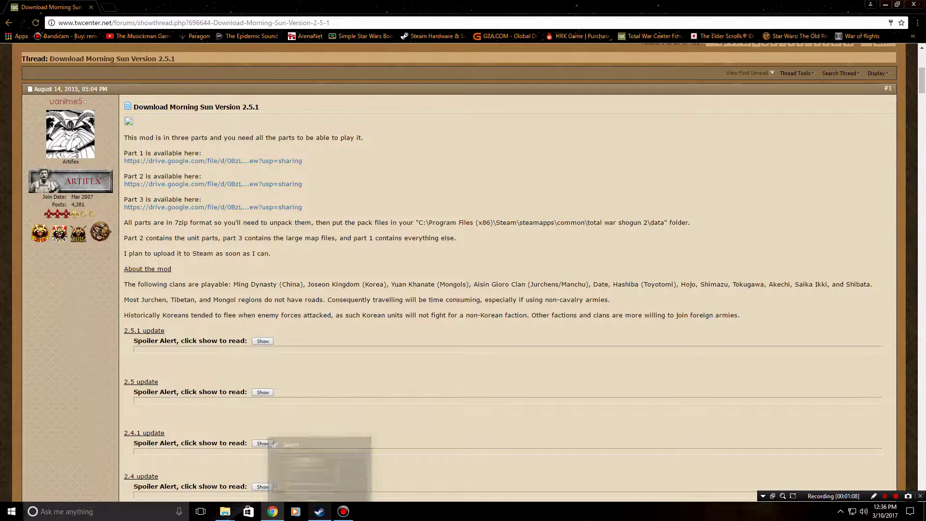
click(319, 510)
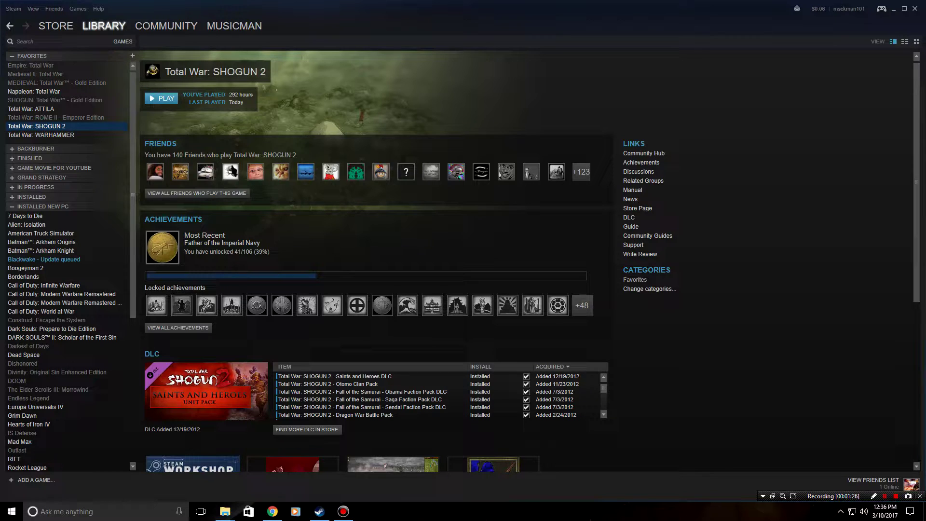
right_click(51, 126)
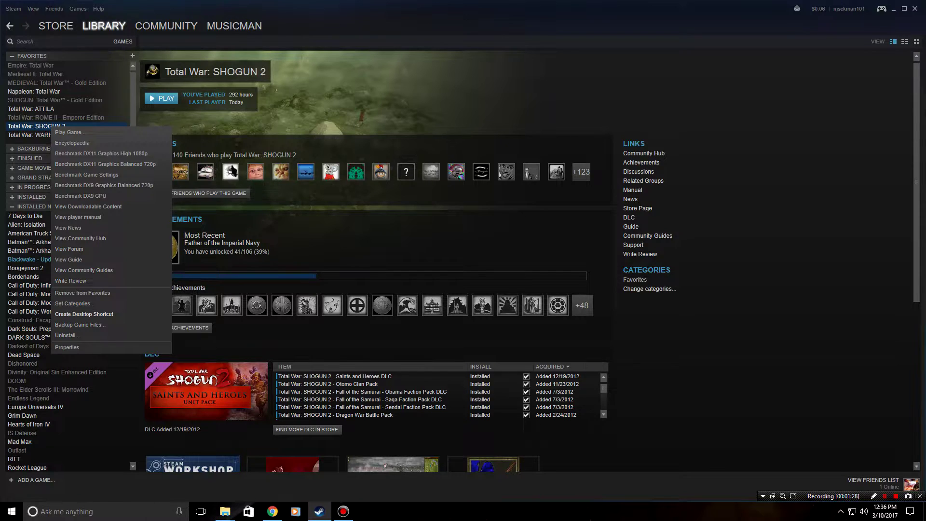
click(73, 347)
Bring the File Explorer window into view and go from Local Disk (C:) to the AppData\Roaming folder in the user's profile
drag(925, 69, 367, 115)
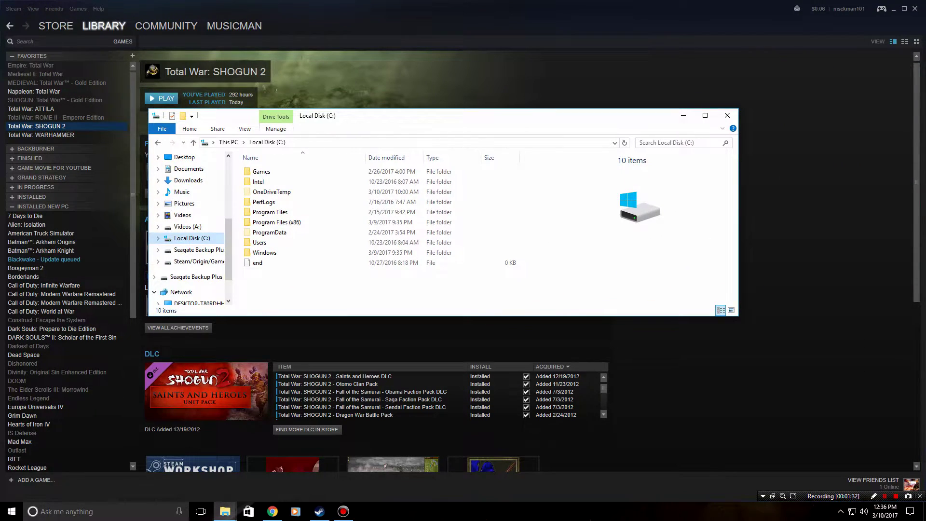
double_click(259, 242)
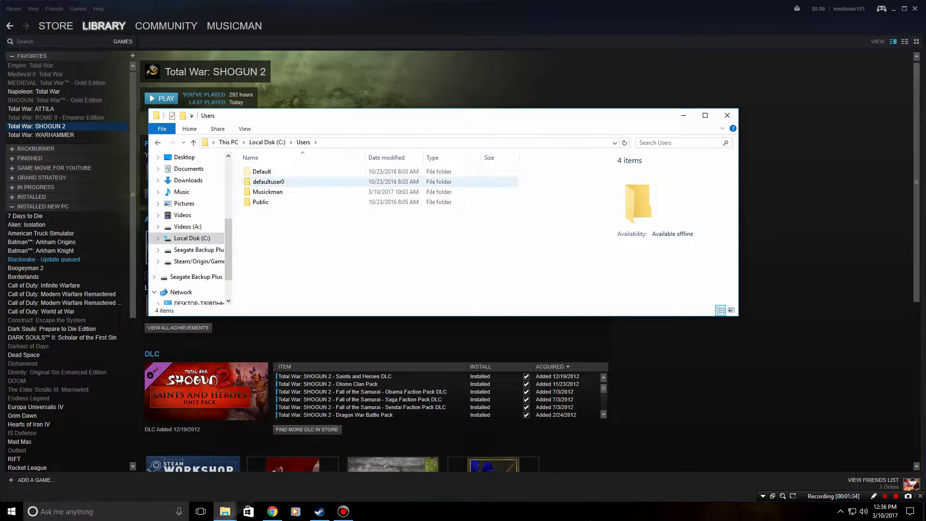
double_click(270, 191)
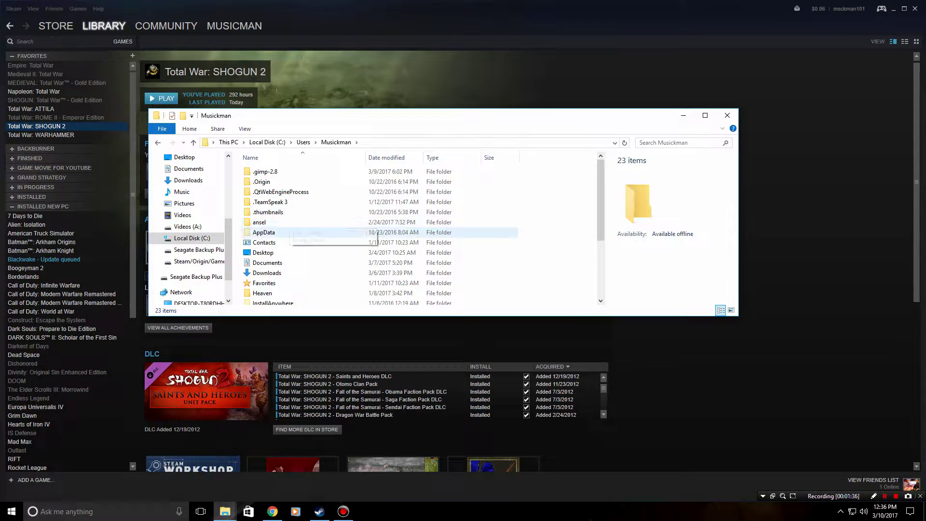
double_click(264, 232)
double_click(270, 191)
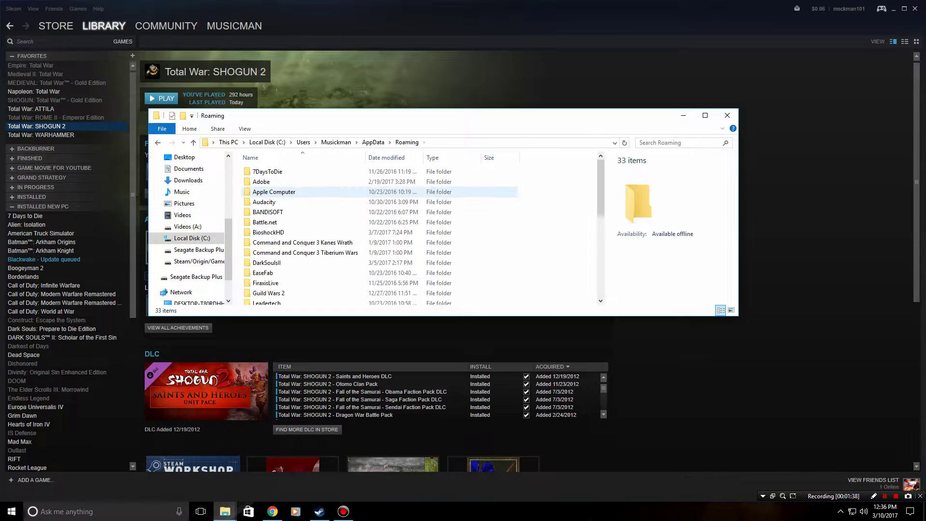
Open The Creative Assembly folder, select its Shogun2 folder, and move the File Explorer window out of the way
scroll(270, 192, down, 6)
click(281, 279)
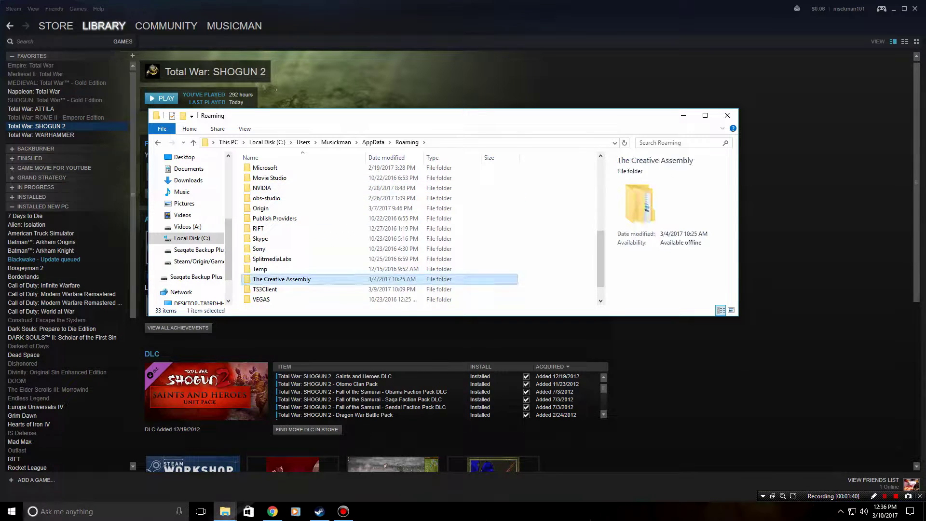
double_click(282, 279)
click(264, 212)
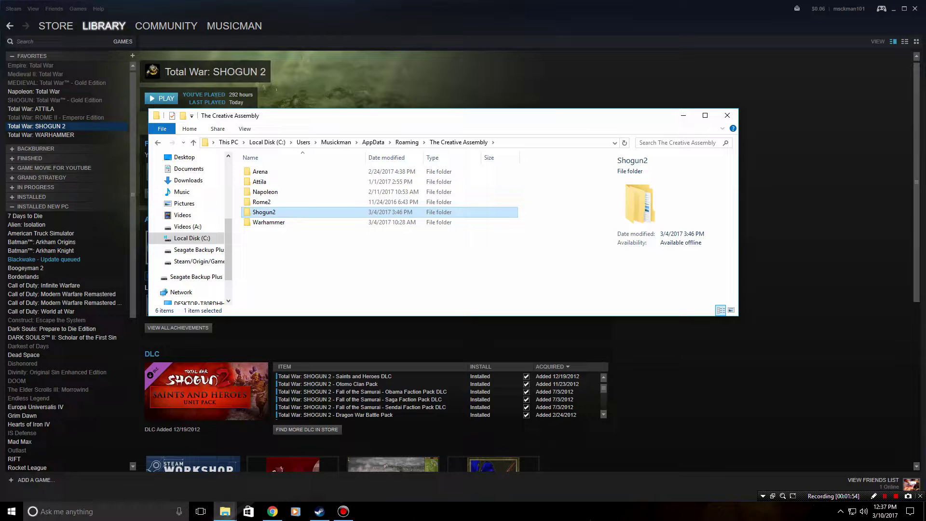
click(386, 263)
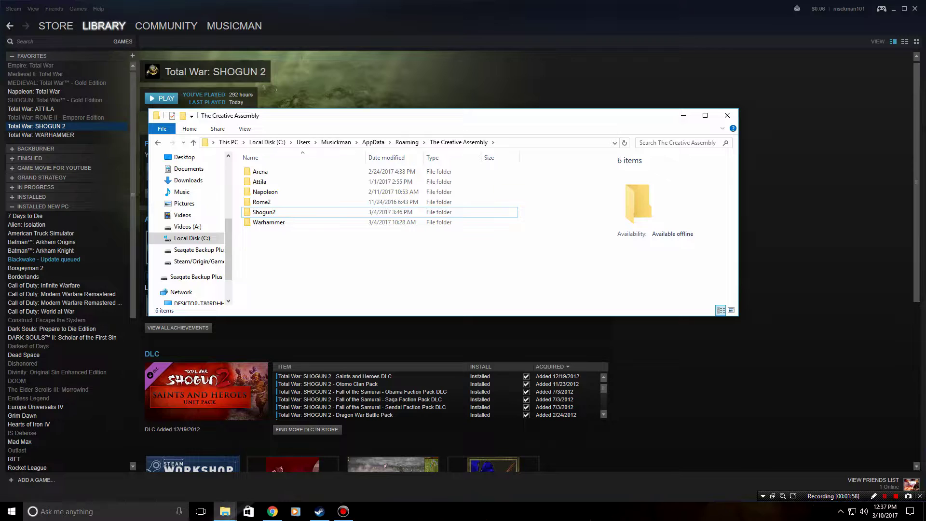
drag(386, 116, 387, 126)
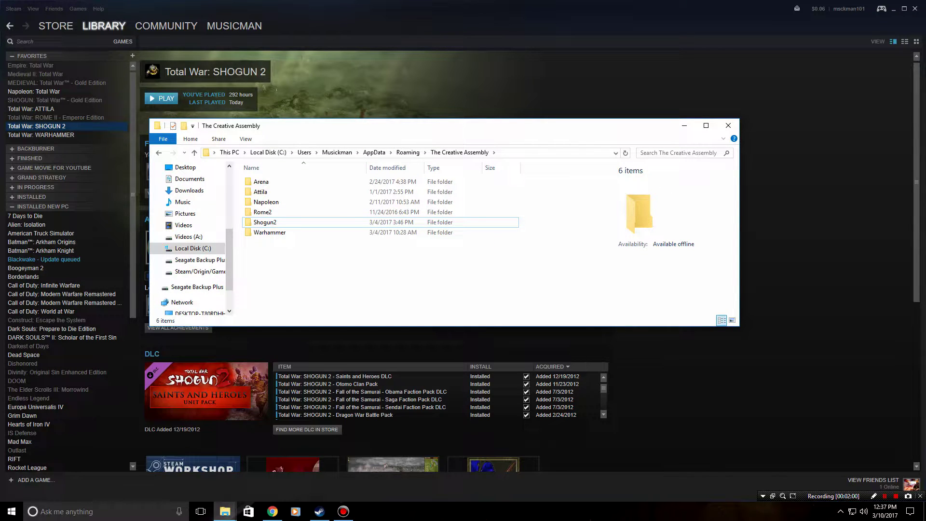
click(283, 222)
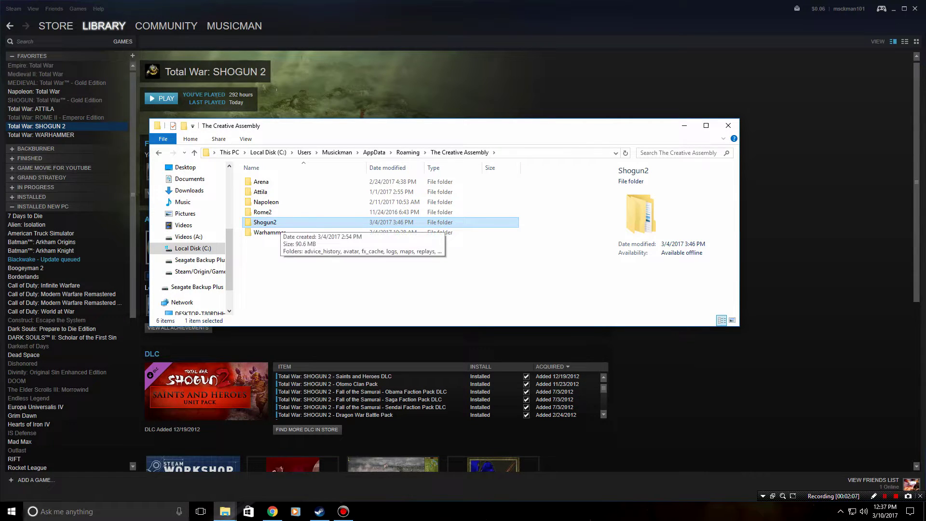
drag(422, 131, 925, 157)
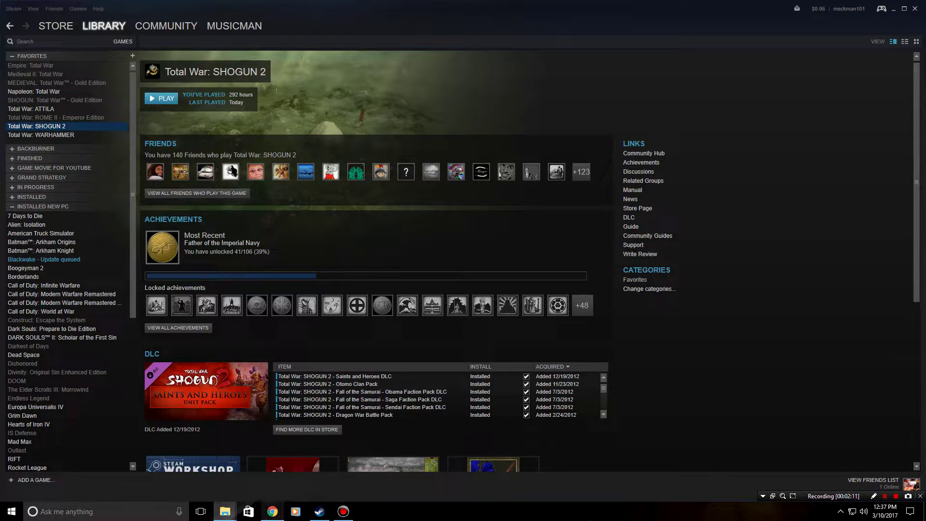
Minimize Steam, return to the Morning Sun thread in Chrome, and highlight the title "Download Morning Sun Version 2.5.1"
click(273, 511)
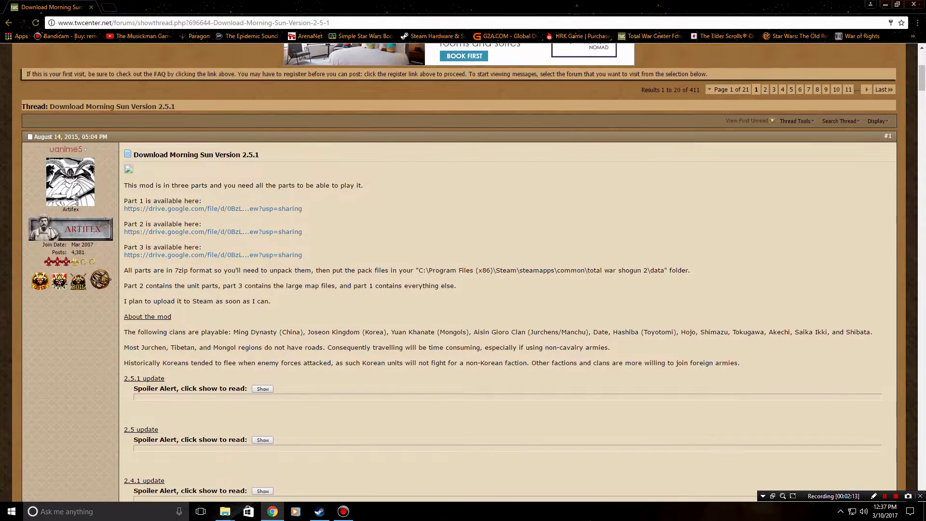
click(320, 512)
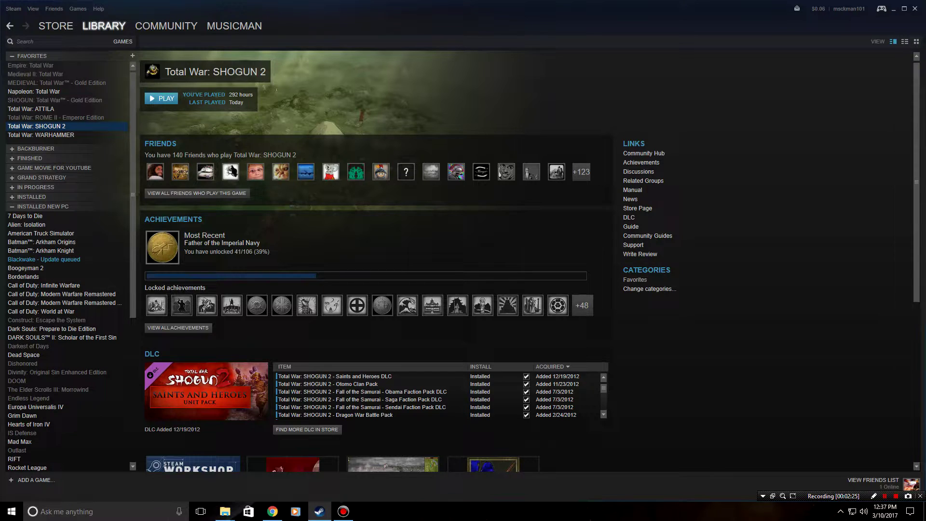
click(893, 9)
scroll(460, 272, up, 2)
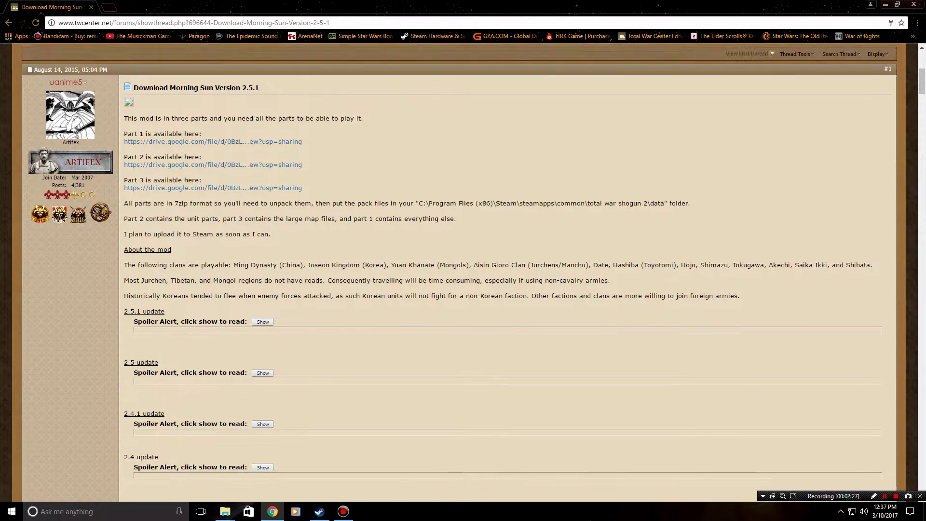
scroll(458, 270, down, 1)
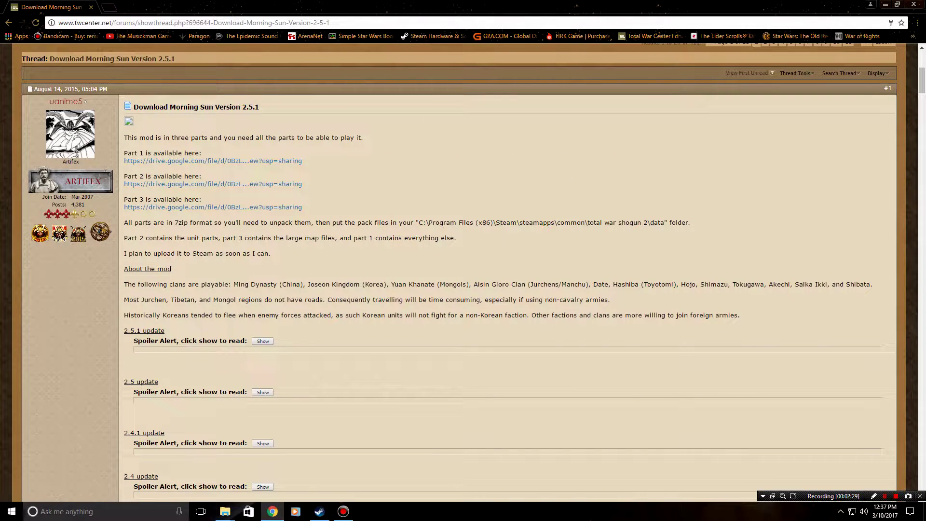
drag(139, 107, 260, 107)
click(261, 107)
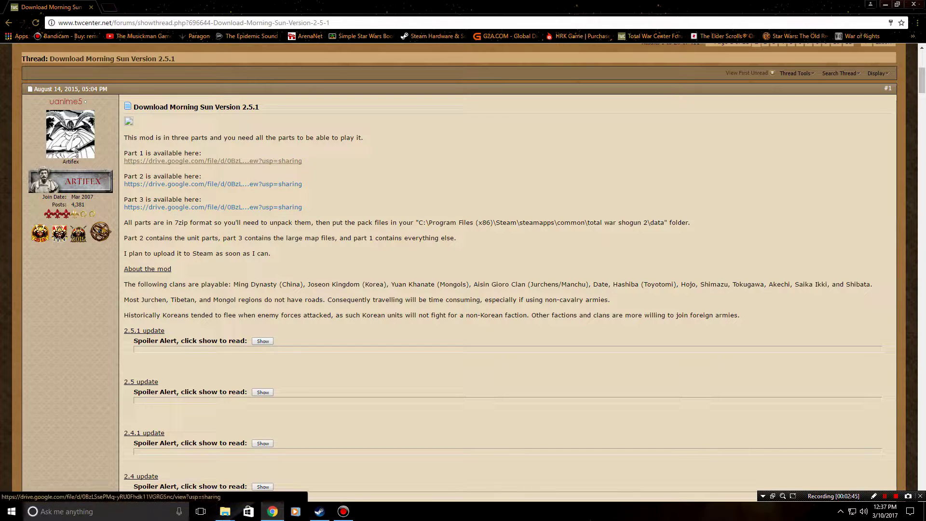
Open the Part 1 Google Drive link in a new browser tab to view ming.7z, and return to the forum thread
right_click(243, 161)
click(263, 165)
key(ctrl+Tab)
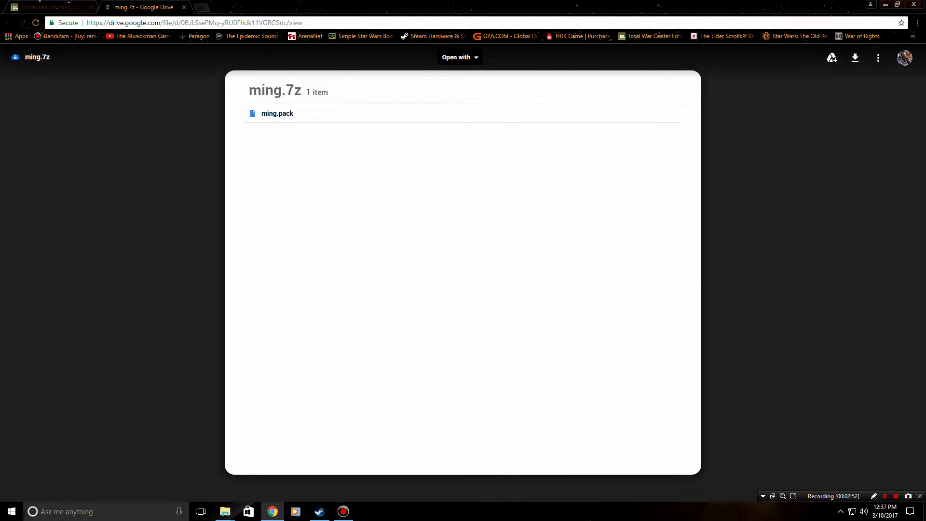
click(51, 7)
scroll(463, 270, down, 2)
scroll(463, 270, up, 1)
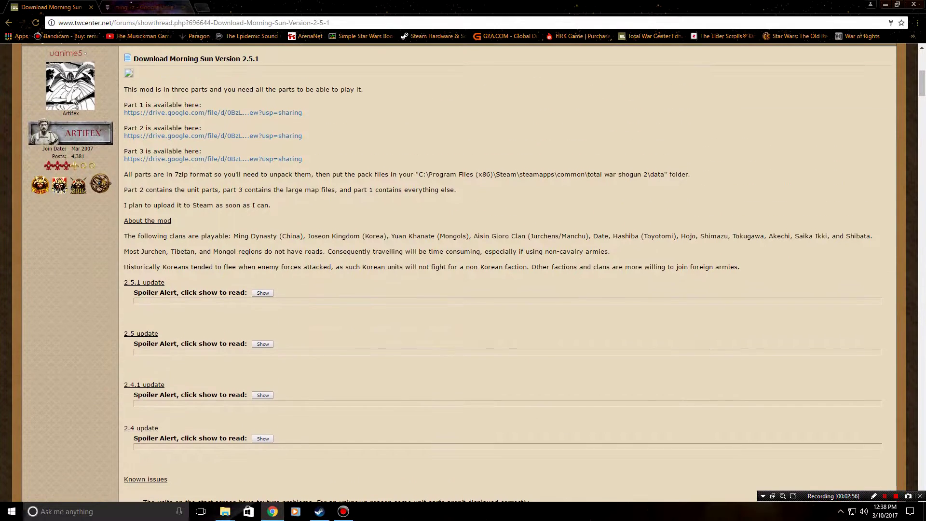
scroll(459, 282, up, 2)
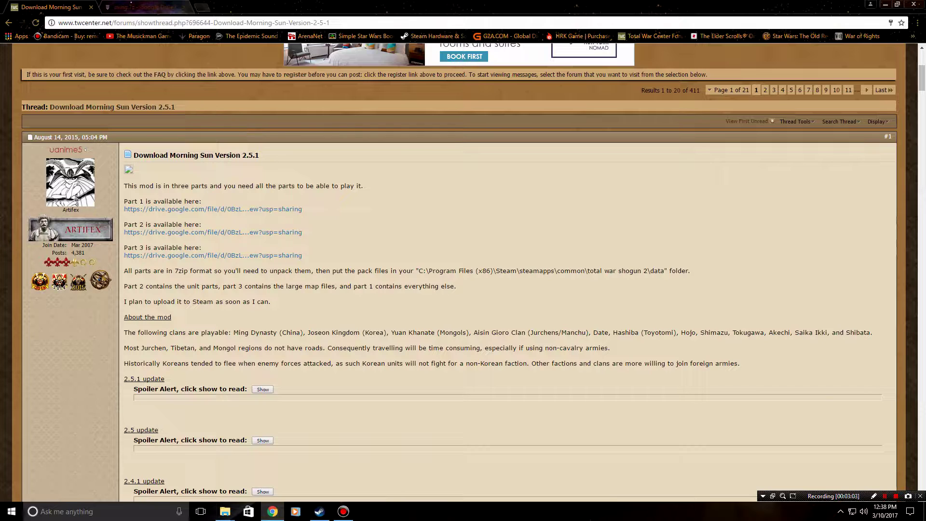
Switch to File Explorer and show the Shogun 2 folder inside Mods on Seagate Backup Plus Drive (E:)
click(225, 511)
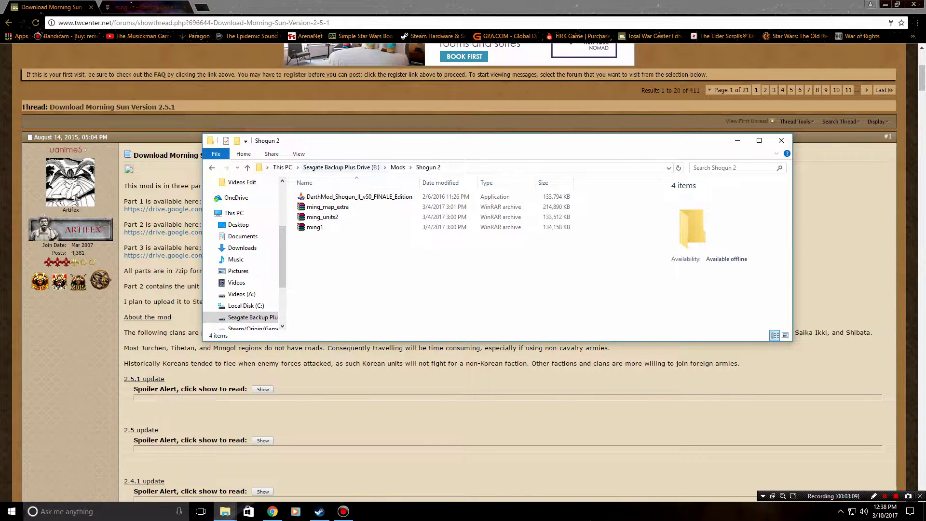
click(398, 167)
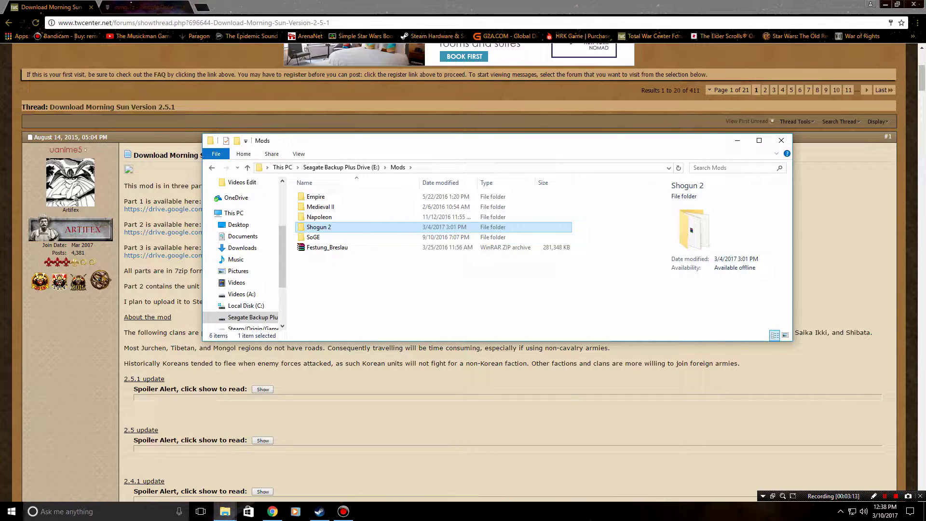
double_click(319, 227)
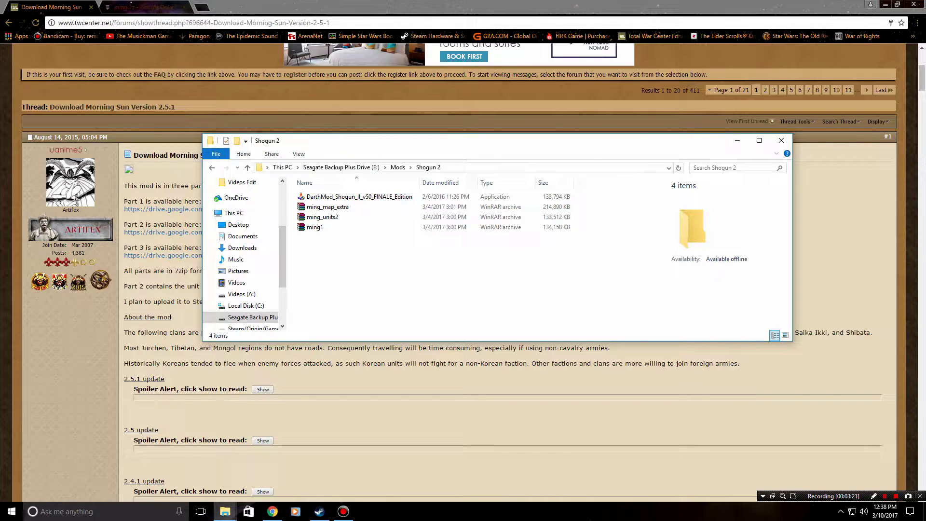
drag(352, 141, 350, 152)
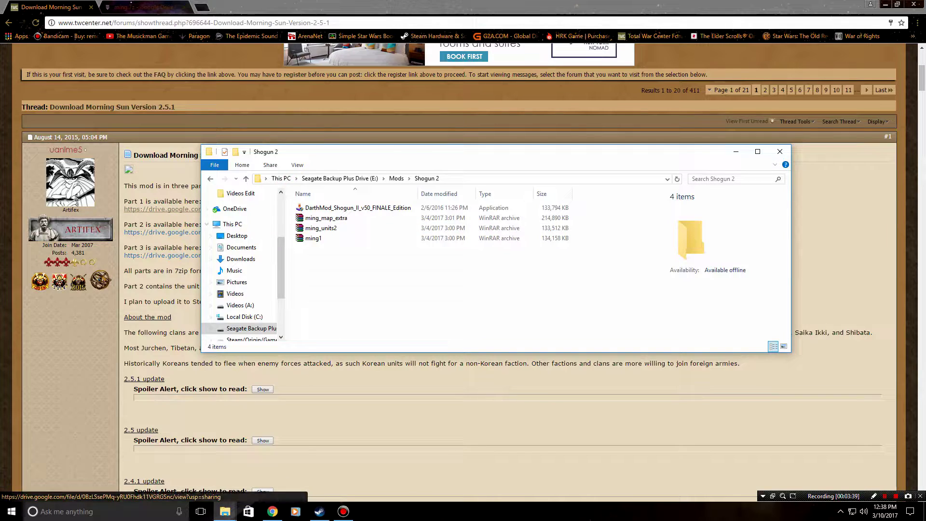
Point out the ming1, ming_units2 and ming_map_extra archives one by one, and move the folder window off the thread
click(318, 238)
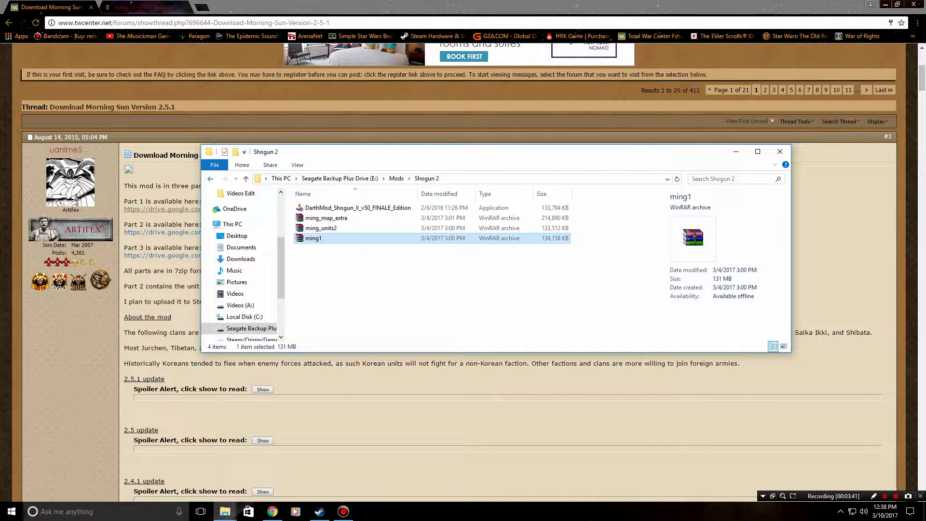
click(322, 228)
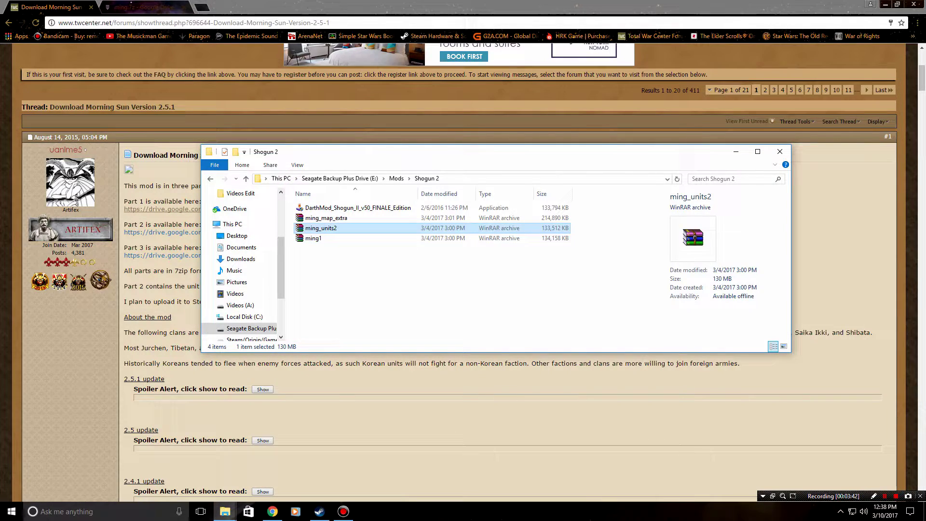
click(326, 218)
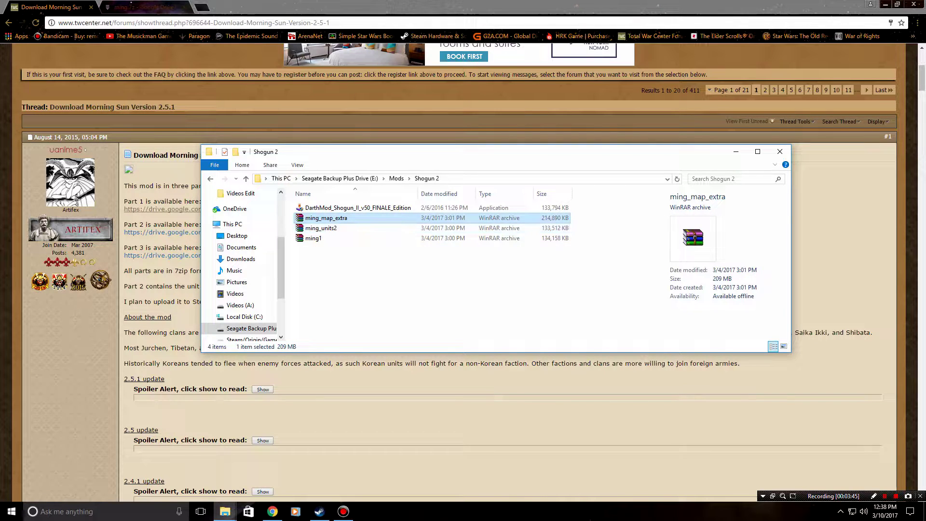
click(314, 238)
click(326, 218)
click(320, 228)
click(326, 218)
drag(396, 151, 925, 98)
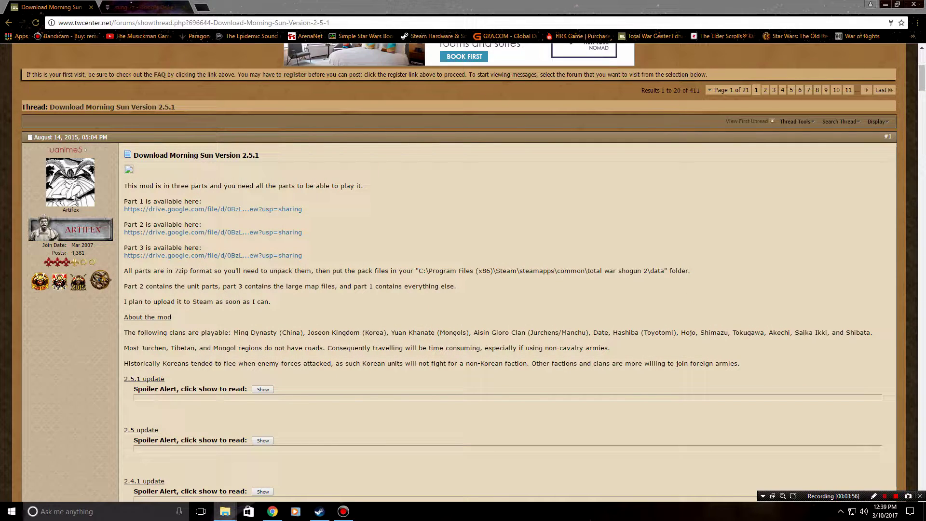
Highlight the thread's 7zip unpacking instruction and parts of the "total war shogun 2\data" destination path
drag(128, 270, 277, 271)
drag(419, 271, 487, 271)
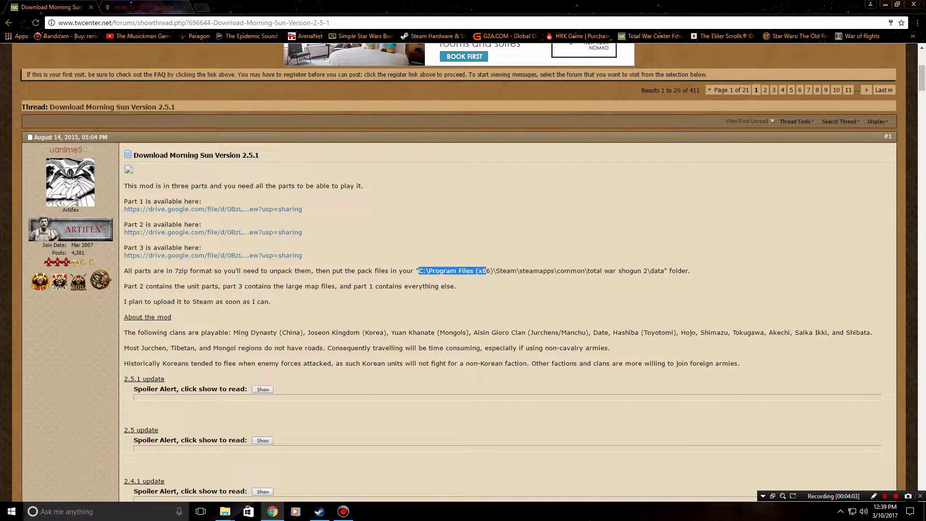
click(486, 271)
drag(653, 271, 691, 271)
click(691, 271)
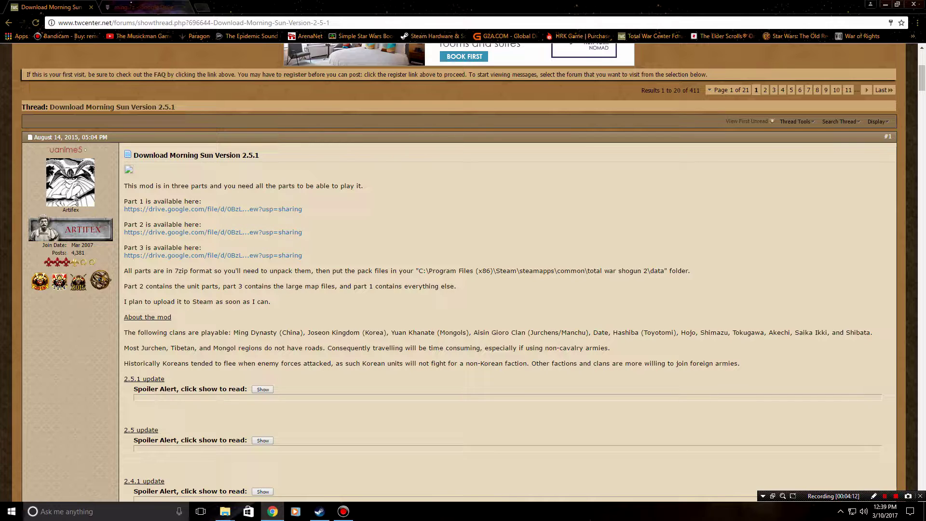
Highlight the "Steam\steamapps\common\total war shogun 2\data" part of the thread's destination path, and clear the highlight
drag(418, 271, 690, 271)
click(690, 271)
drag(418, 271, 424, 270)
click(421, 271)
click(421, 271)
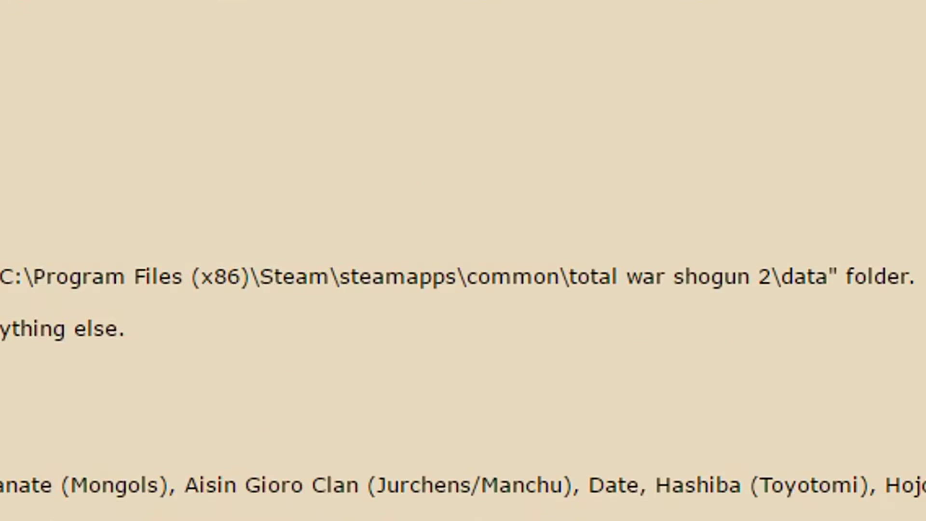
drag(495, 271, 692, 271)
mouse_move(921, 276)
mouse_down()
mouse_move(672, 276)
mouse_move(917, 276)
mouse_up()
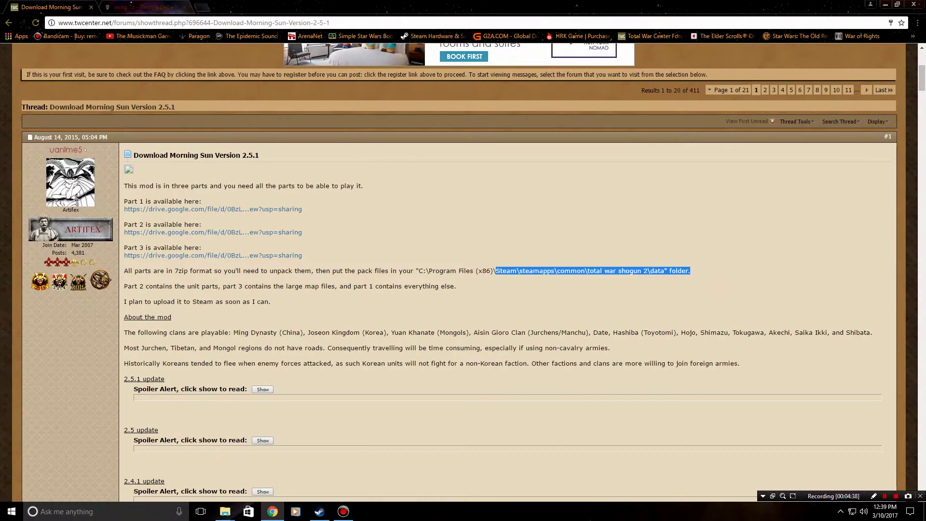
click(693, 273)
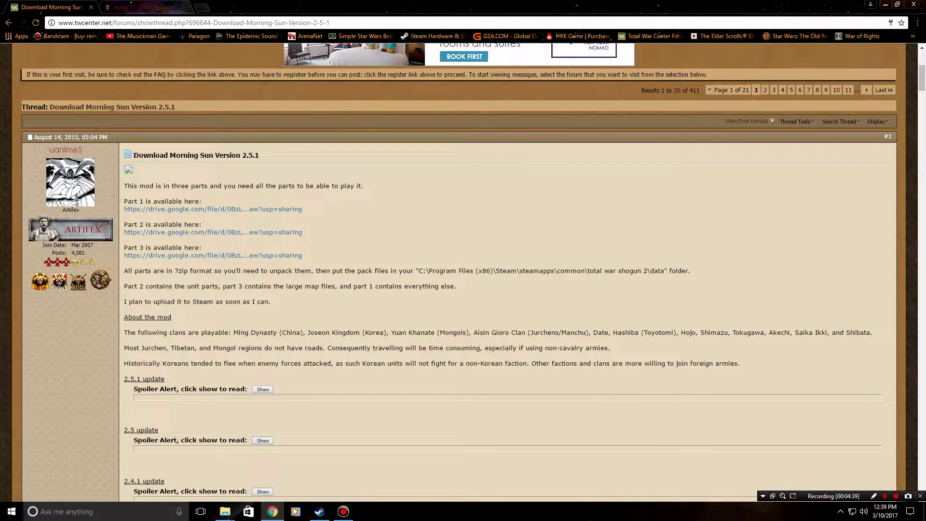
Move the Shogun 2 folder window back over the thread and go through the ming archives, ending on ming1
drag(925, 53, 434, 145)
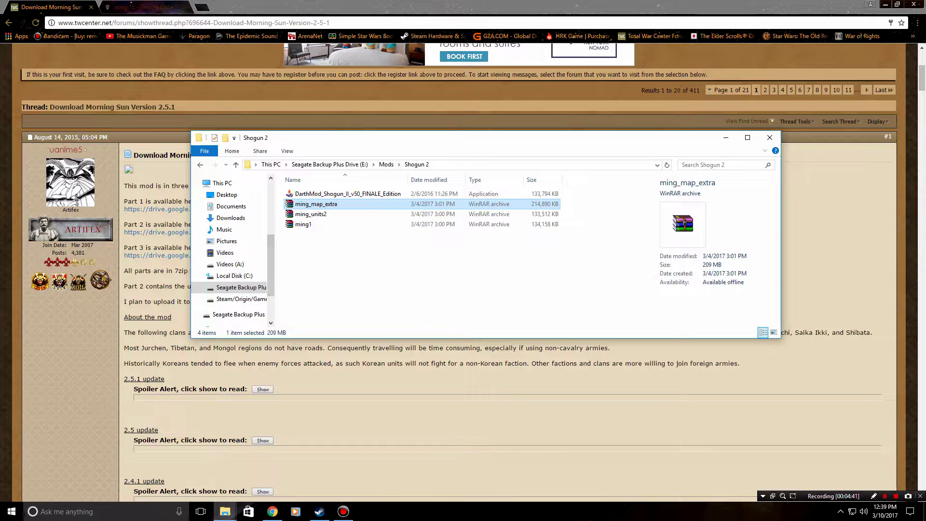
key(Down)
key(Down)
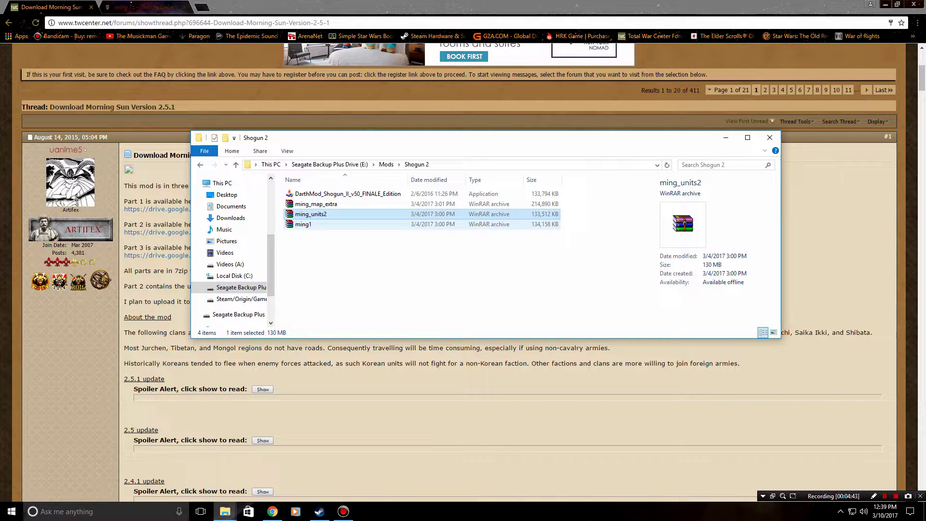
key(Up)
key(Up)
key(Down)
key(Down)
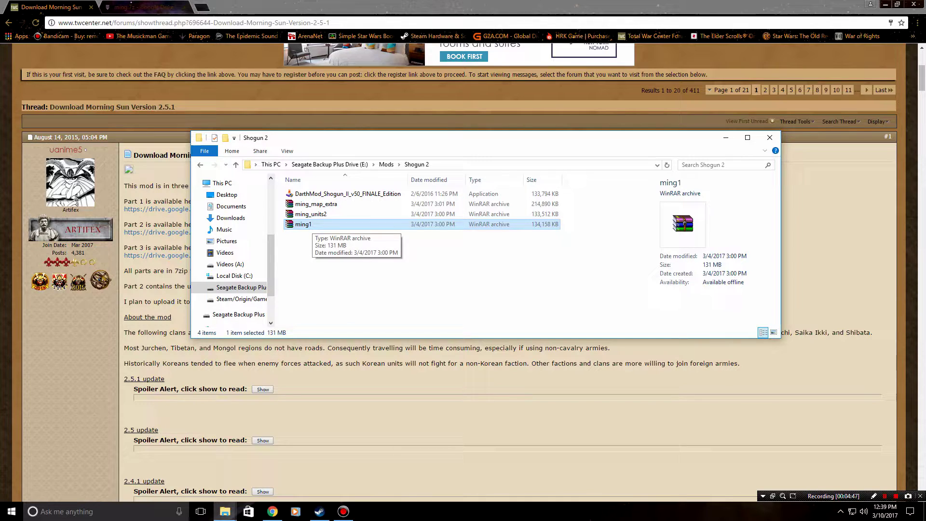
Open the WinRAR extraction options for ming1 and browse the destination to F:\Steam\steamapps
right_click(314, 225)
key(Return)
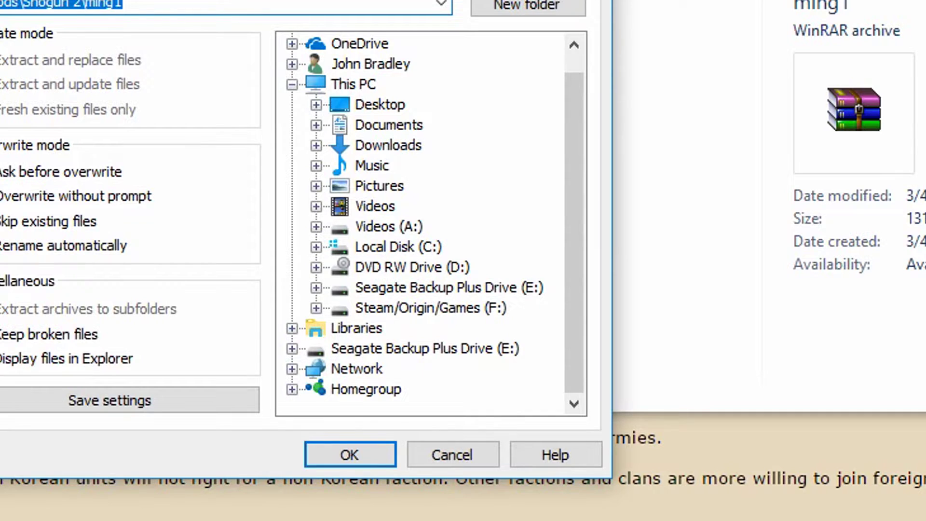
click(315, 308)
scroll(420, 224, down, 1)
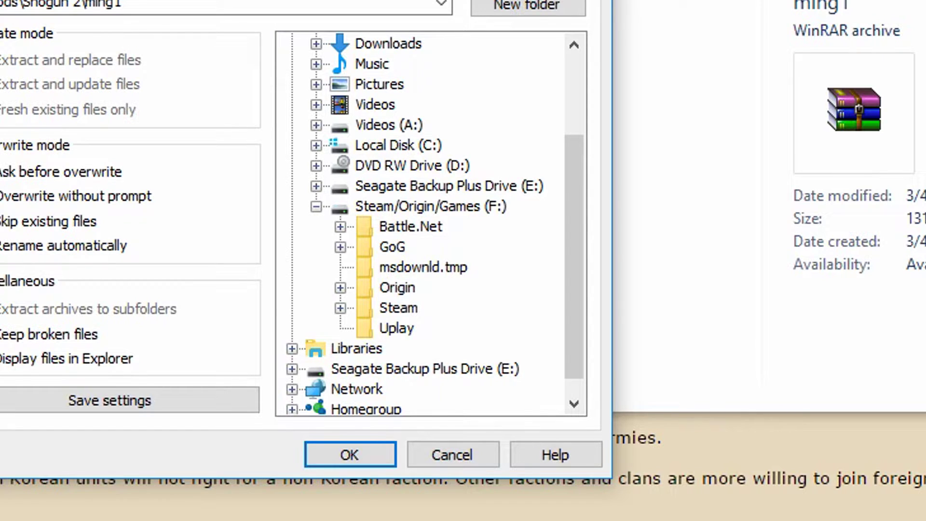
click(340, 308)
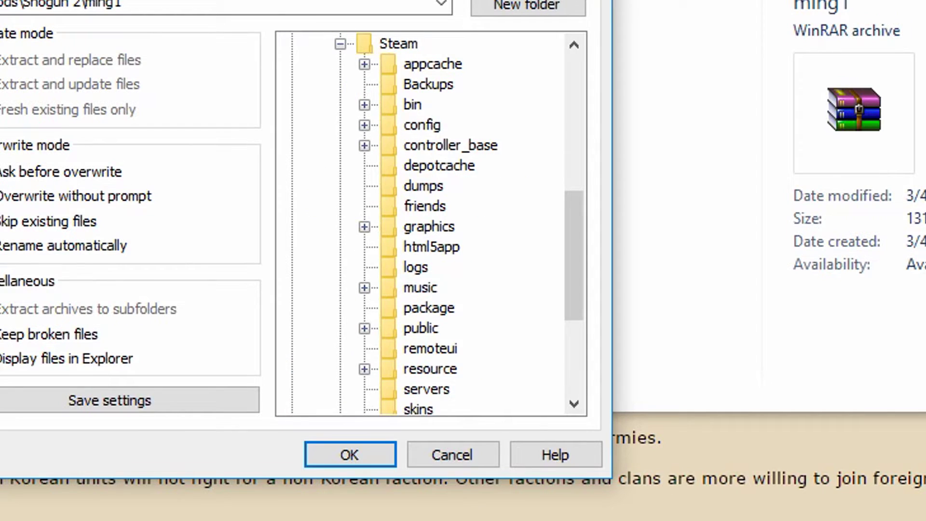
scroll(431, 224, down, 3)
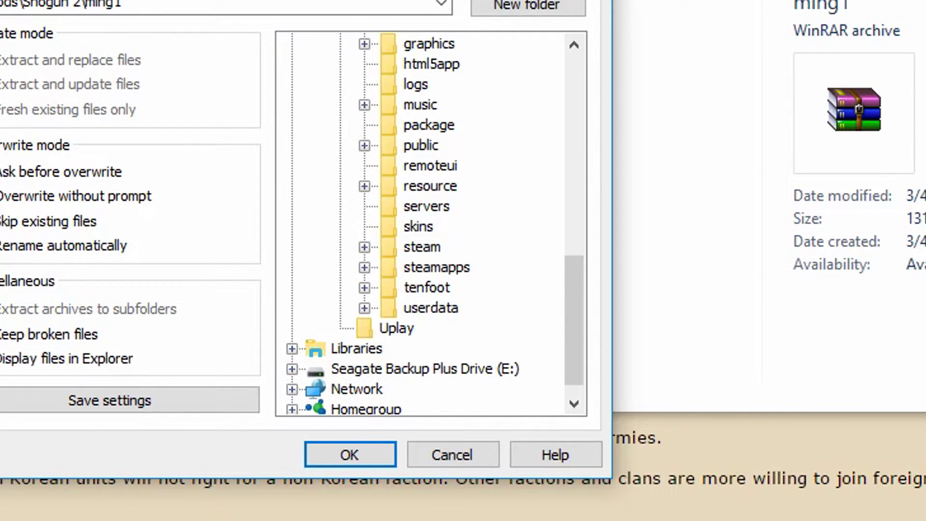
click(365, 267)
click(436, 267)
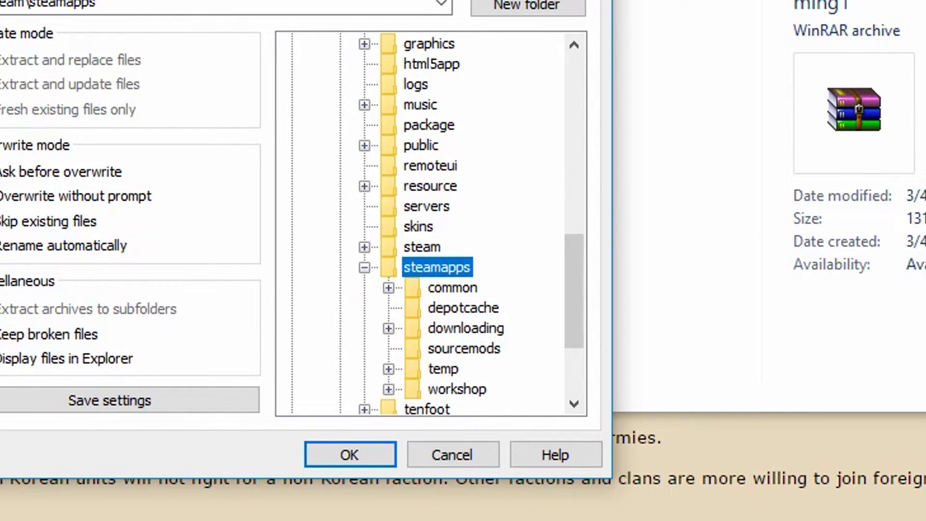
Set the ming1 extraction destination to the data folder in steamapps\common\Total War SHOGUN 2, widening the dialog to read the folder names
click(452, 288)
click(389, 288)
scroll(420, 288, down, 6)
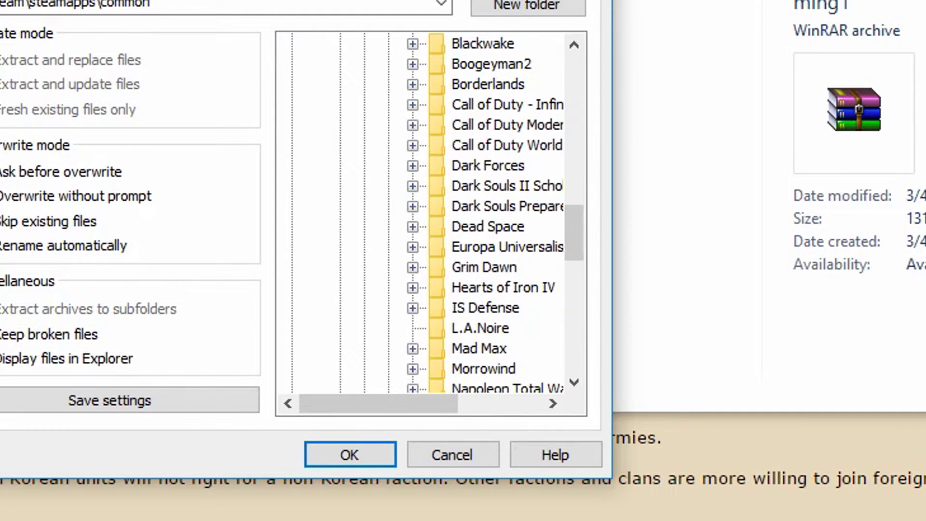
scroll(434, 284, down, 6)
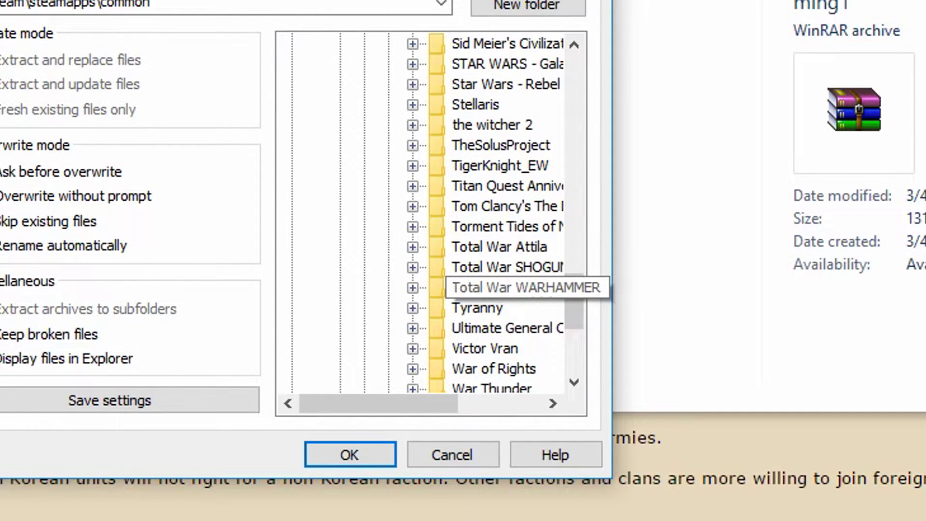
scroll(506, 104, up, 1)
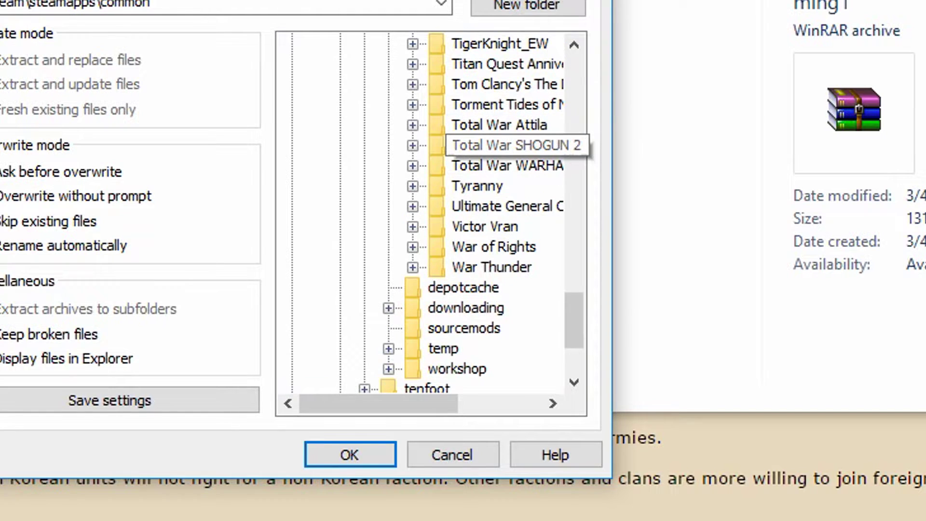
click(506, 145)
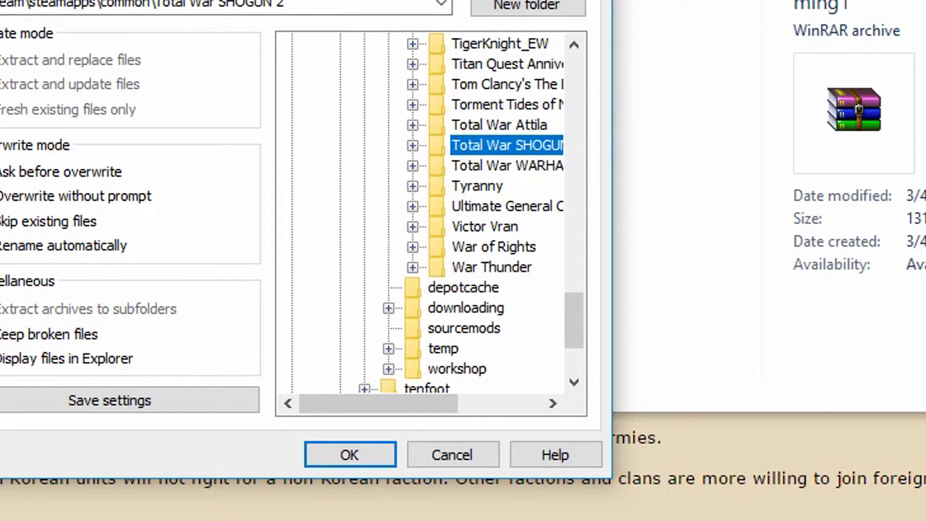
drag(611, 140, 925, 143)
key(Right)
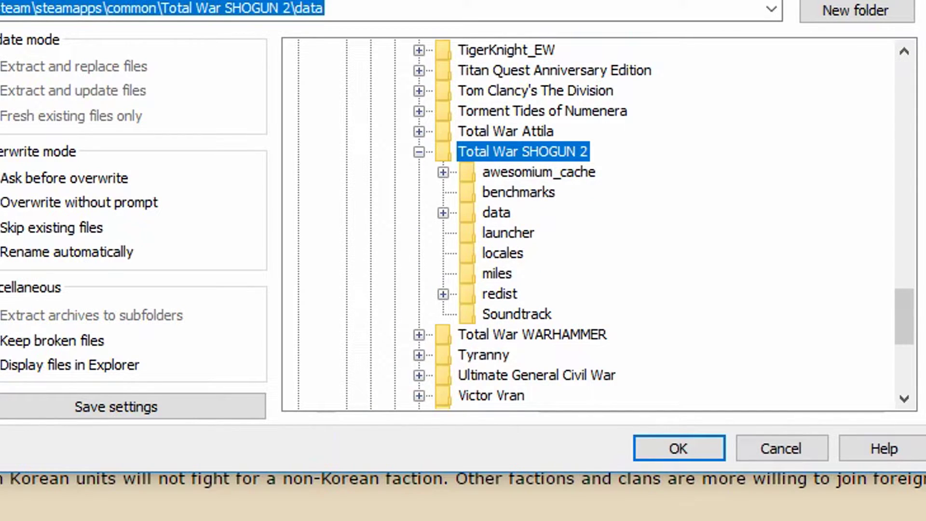
click(496, 213)
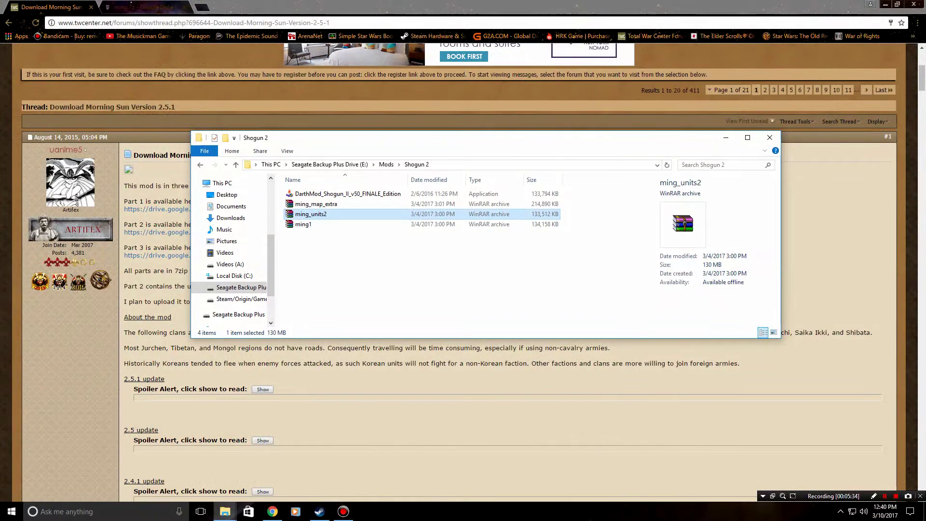
Open the WinRAR extraction options for ming_units2 and browse the destination to F:\Steam\steamapps
right_click(352, 215)
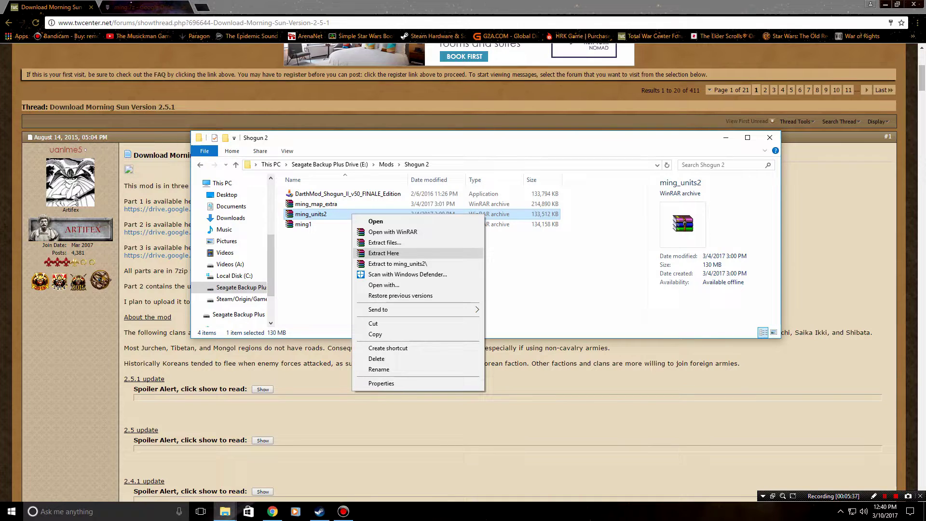
click(384, 242)
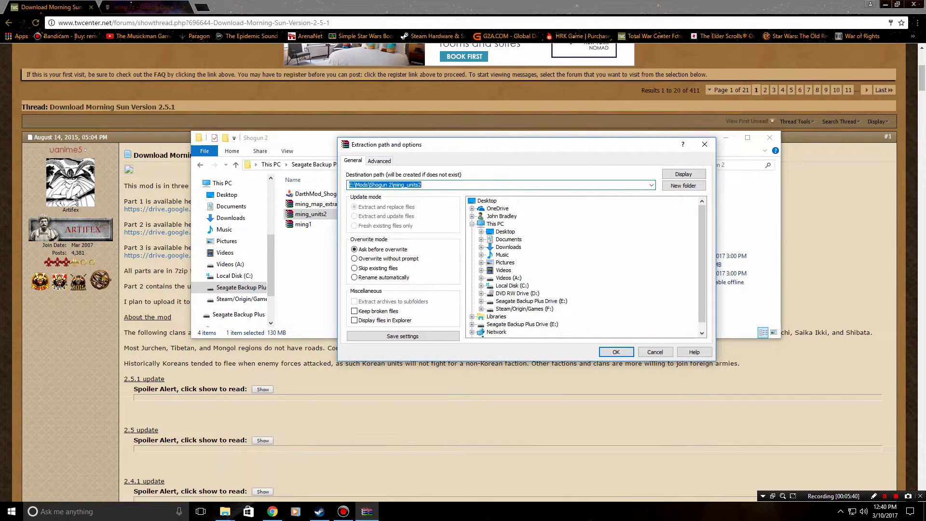
click(481, 301)
scroll(584, 270, down, 2)
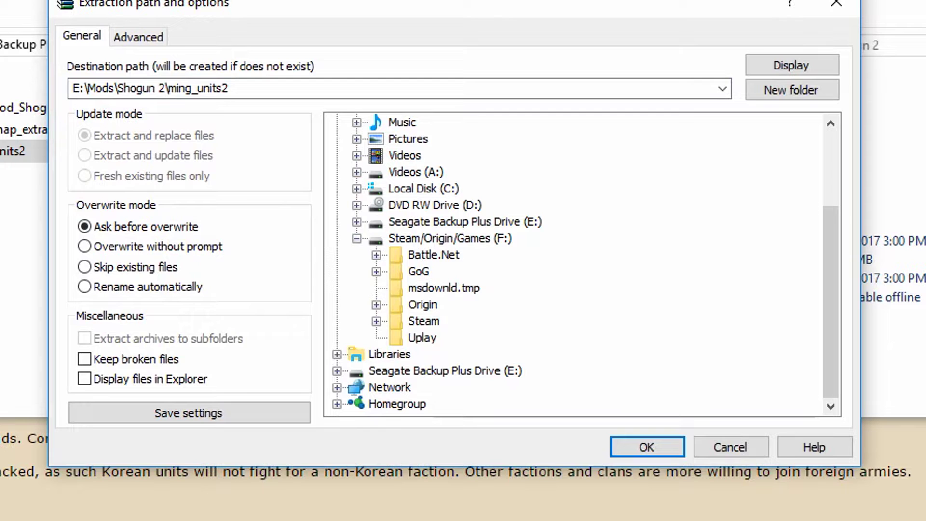
double_click(423, 321)
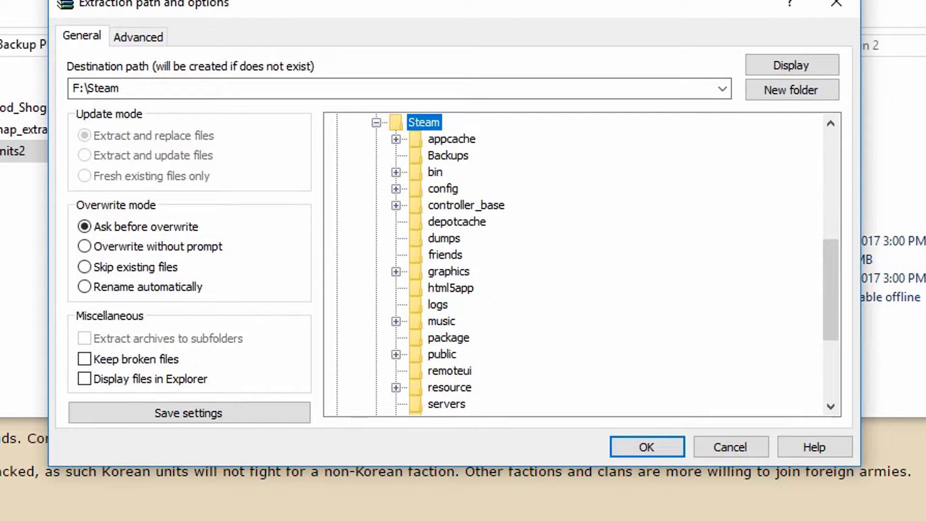
scroll(424, 321, down, 4)
double_click(455, 288)
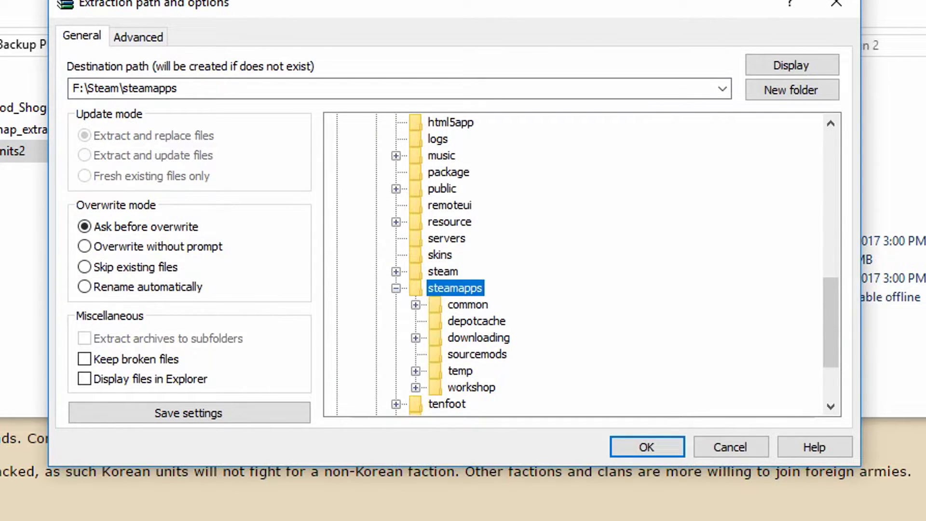
Set the ming_units2 destination to F:\Steam\steamapps\common\Total War SHOGUN 2\data, and close the options without extracting
click(468, 304)
key(Right)
scroll(574, 265, down, 7)
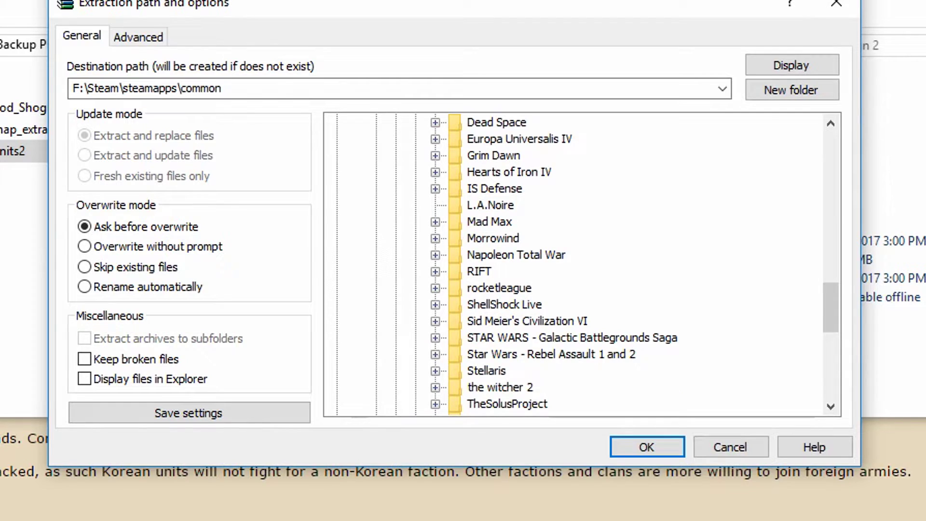
click(519, 404)
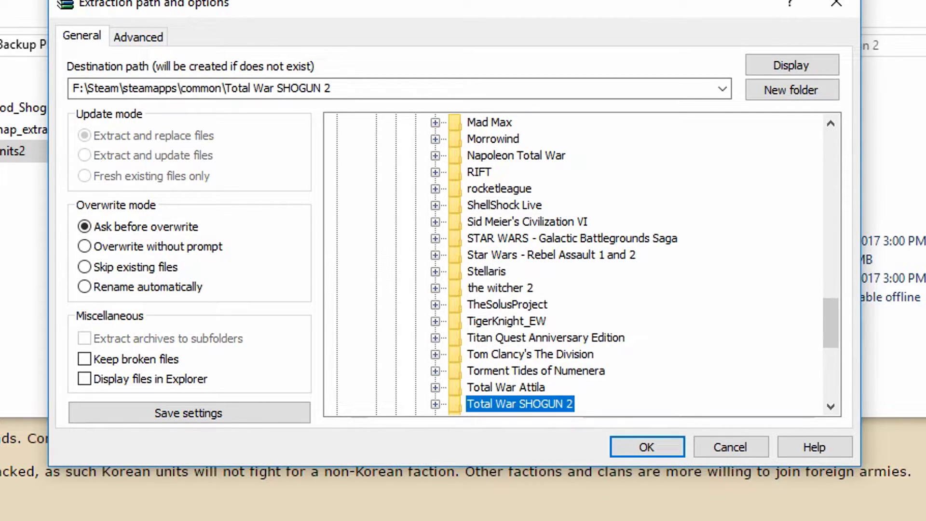
double_click(520, 404)
click(498, 322)
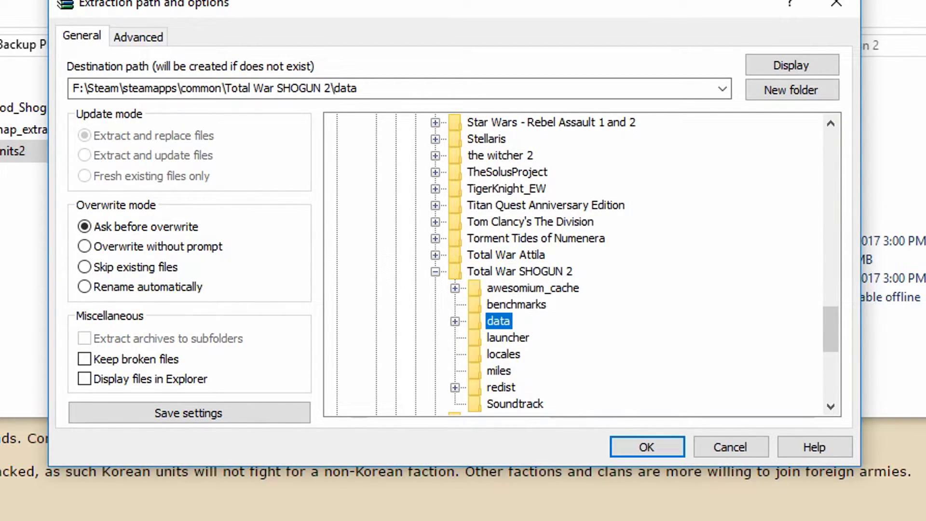
click(730, 447)
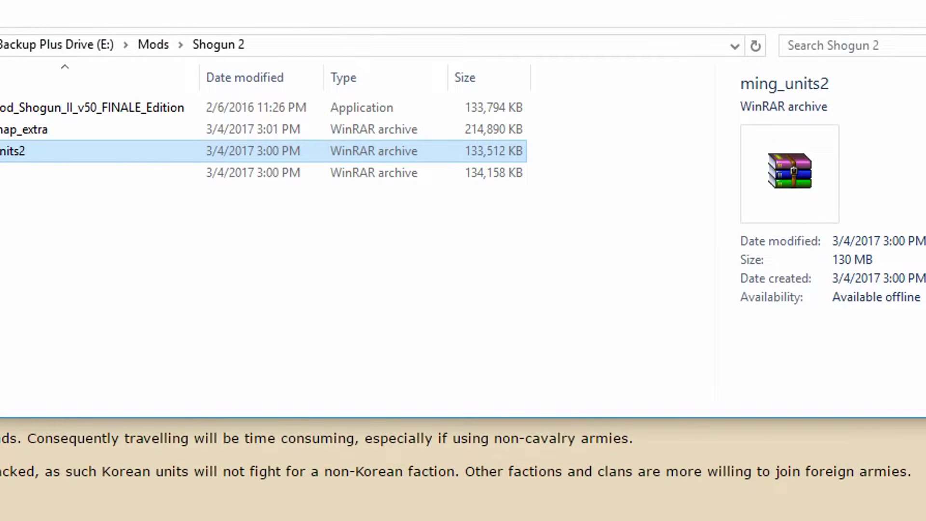
Open the WinRAR extraction options for ming_map_extra and browse the destination to F:\Steam\steamapps
click(24, 130)
right_click(38, 133)
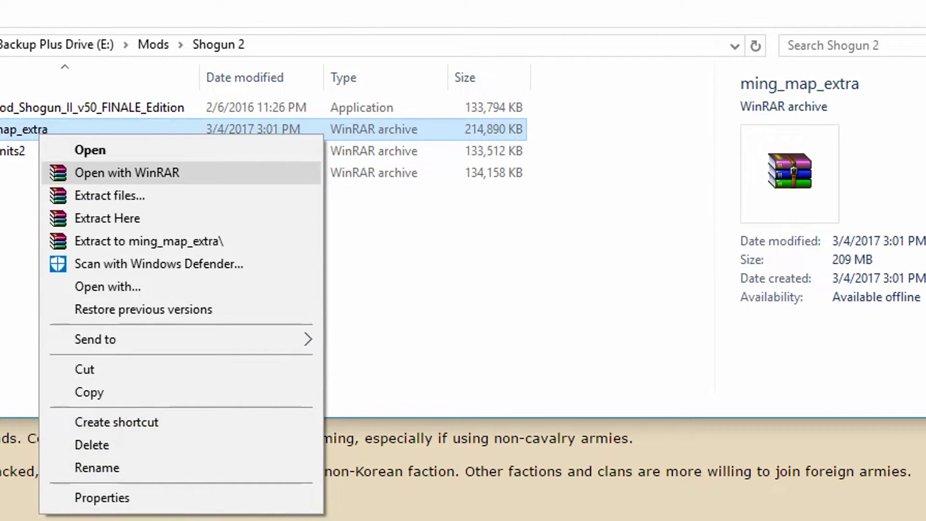
click(110, 195)
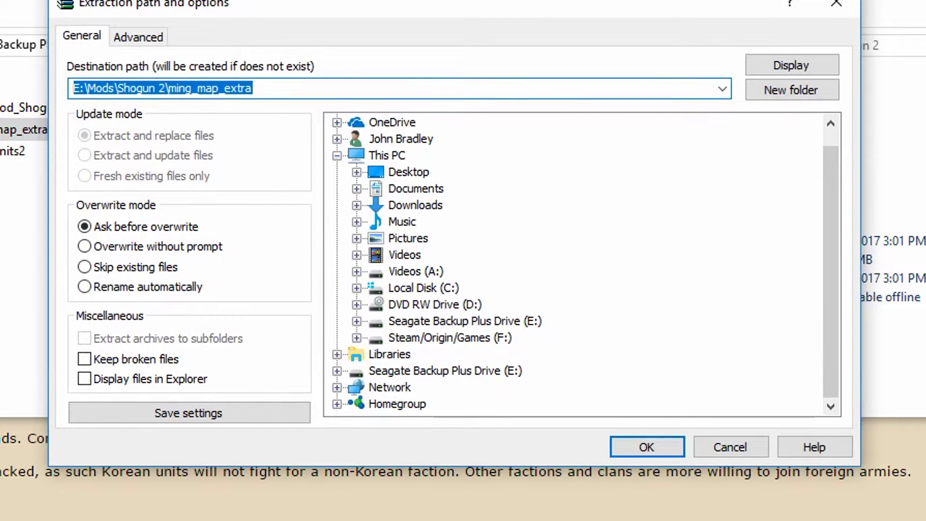
click(357, 338)
scroll(357, 337, down, 2)
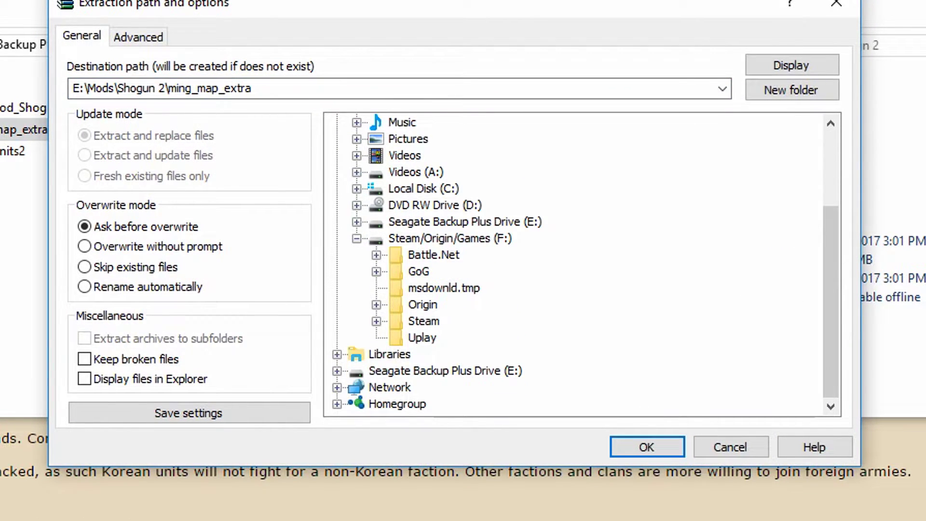
double_click(424, 321)
scroll(429, 319, down, 4)
click(455, 288)
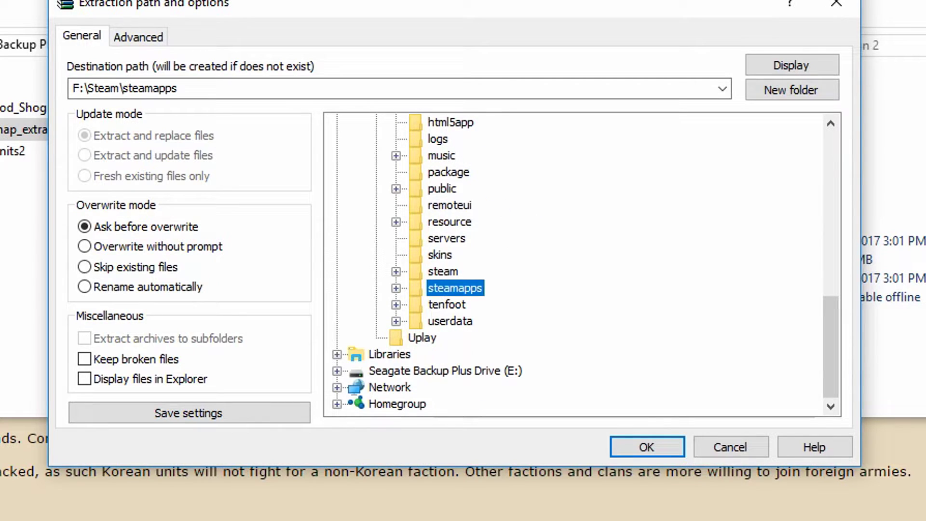
double_click(455, 288)
Set the ming_map_extra destination to F:\Steam\steamapps\common\Total War SHOGUN 2\data, and close the options without extracting
key(Down)
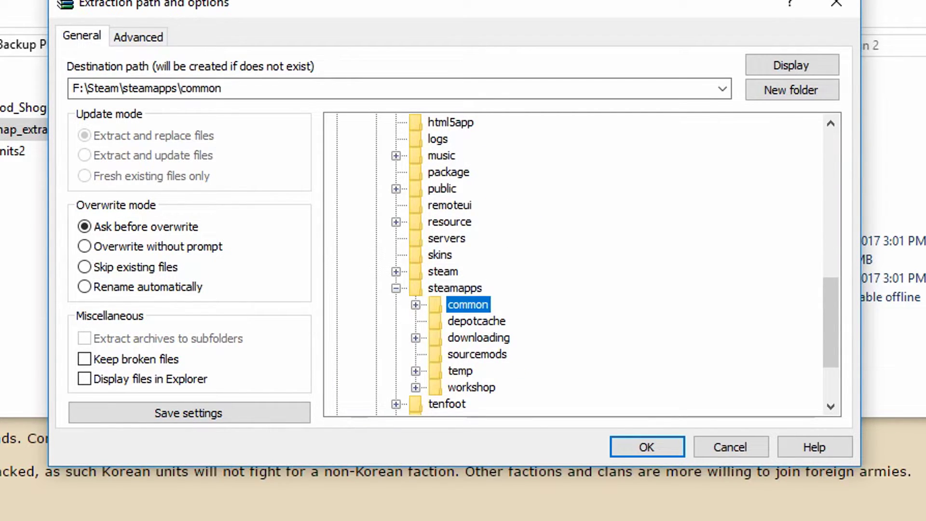
key(Right)
scroll(579, 266, down, 6)
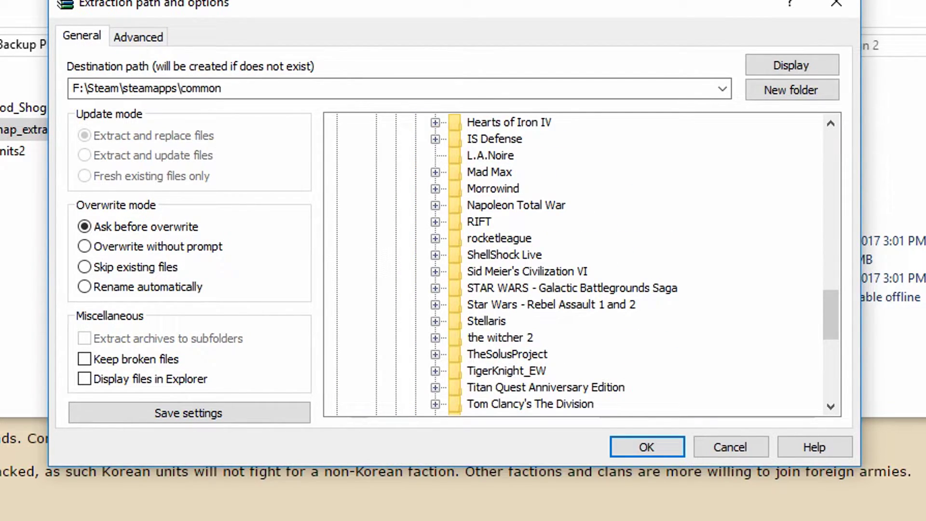
scroll(579, 265, down, 1)
double_click(520, 404)
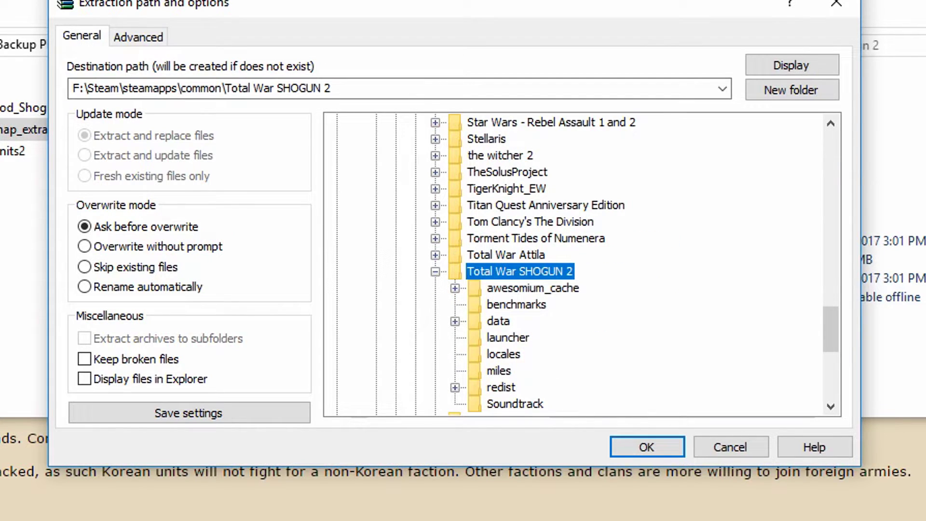
click(498, 321)
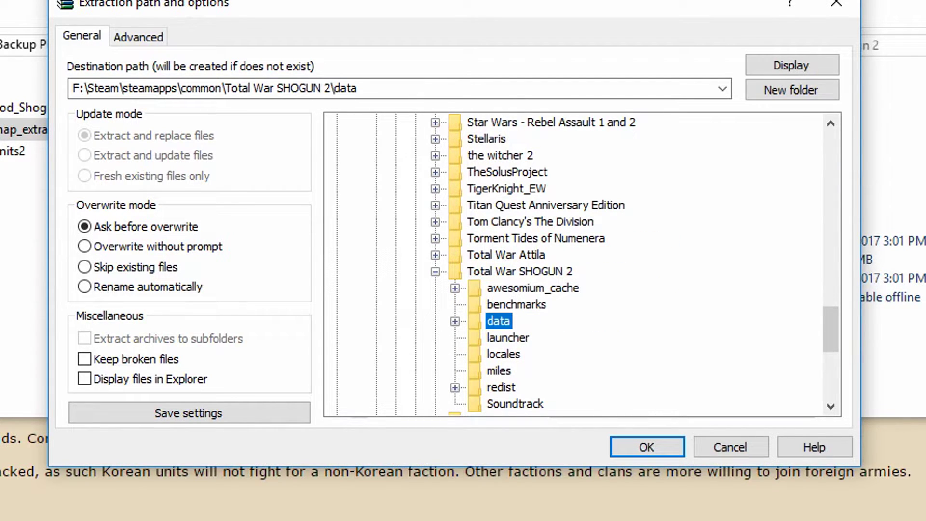
click(730, 447)
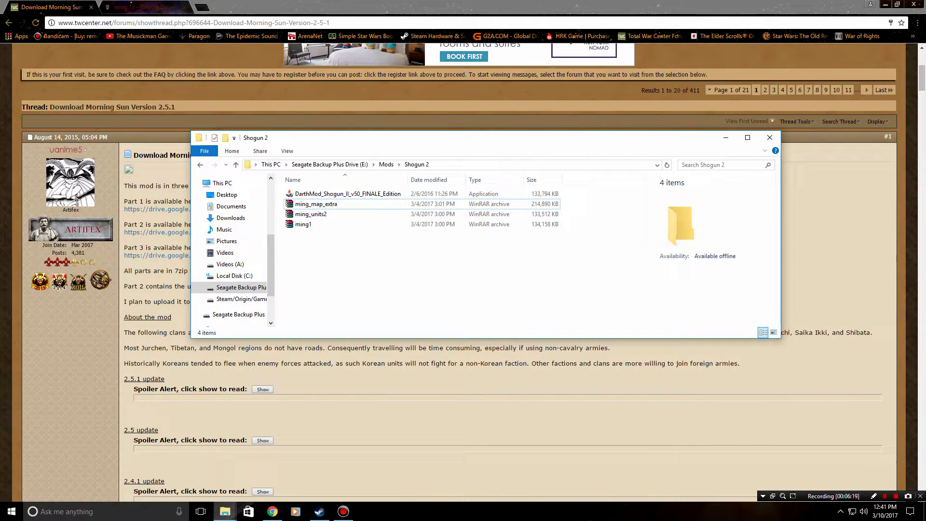
Minimize the Shogun 2 archive folder, switch to Steam and browse the Total War: SHOGUN 2 Workshop
drag(482, 138, 448, 151)
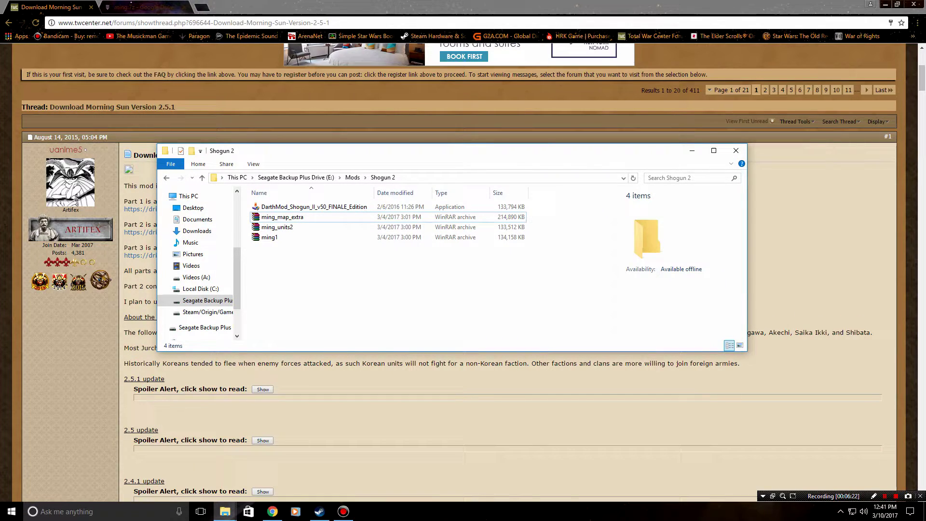
click(692, 150)
click(319, 512)
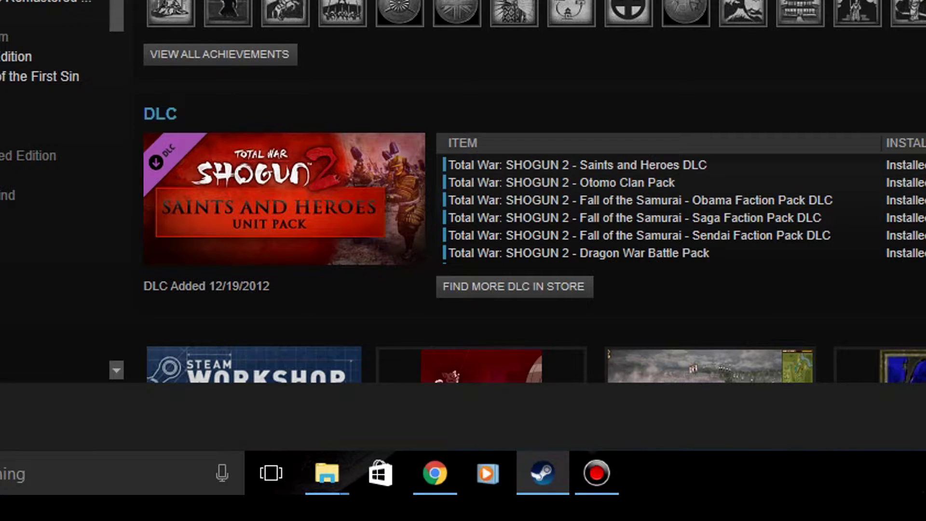
scroll(531, 193, down, 5)
click(178, 298)
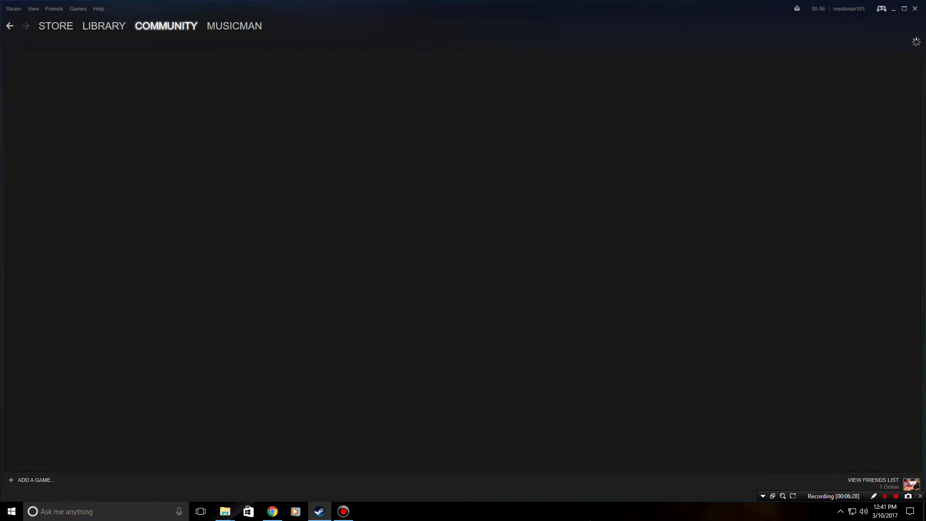
scroll(384, 309, down, 10)
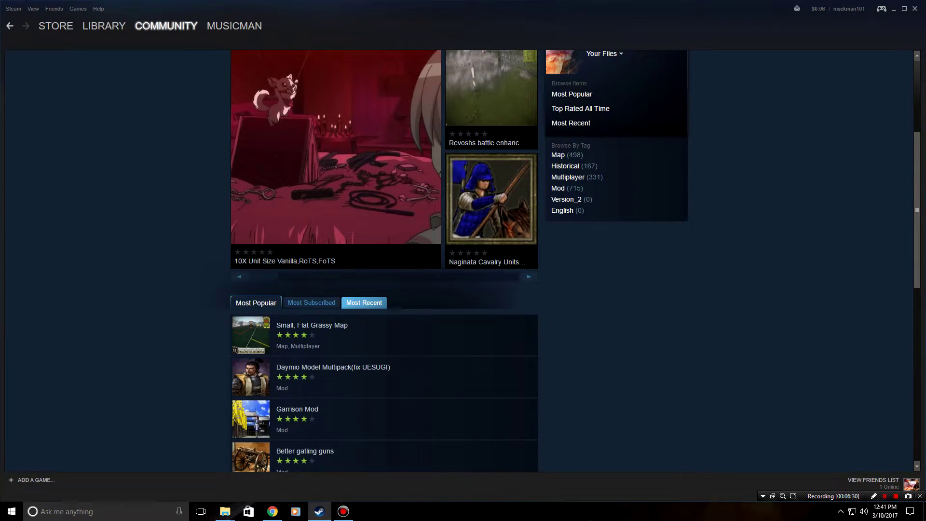
scroll(384, 309, up, 8)
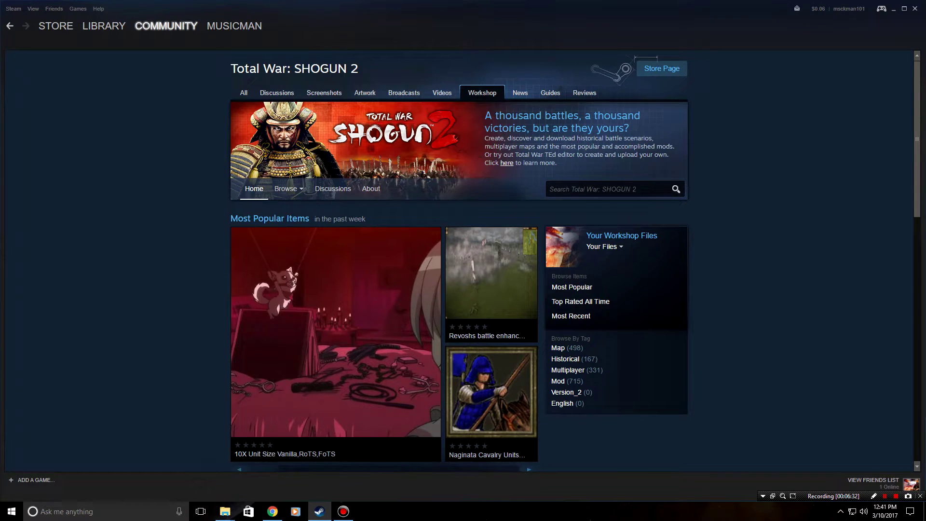
Search the Total War: SHOGUN 2 Workshop for "morning sun" and look through the Morning Sun parts and related submods
text(morning sun)
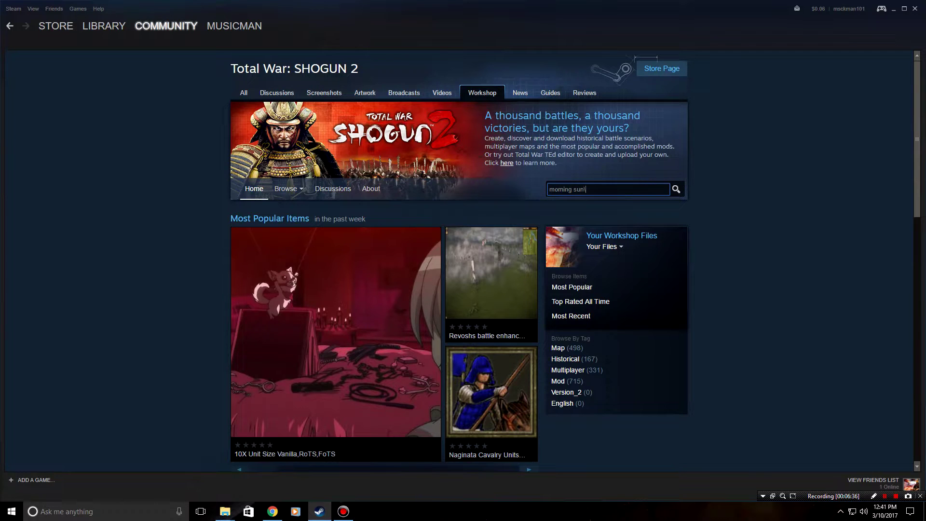
key(Return)
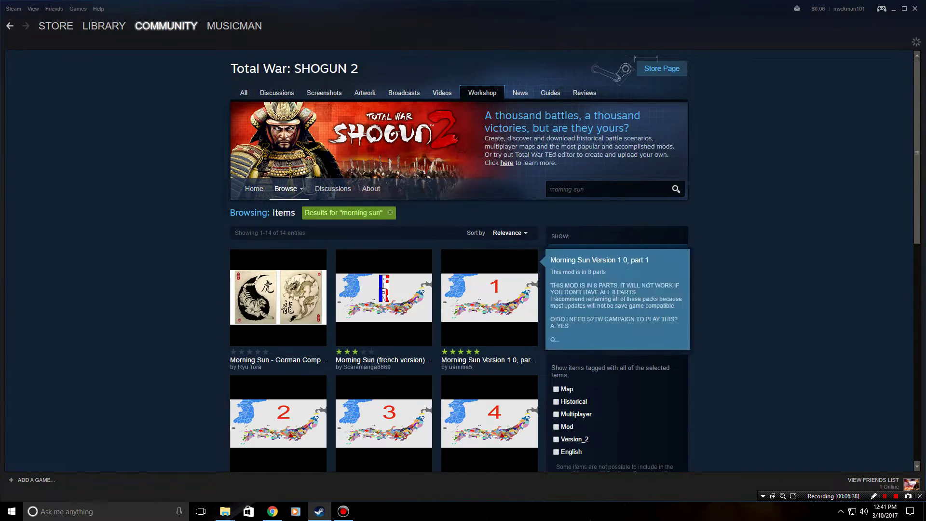
scroll(384, 203, down, 2)
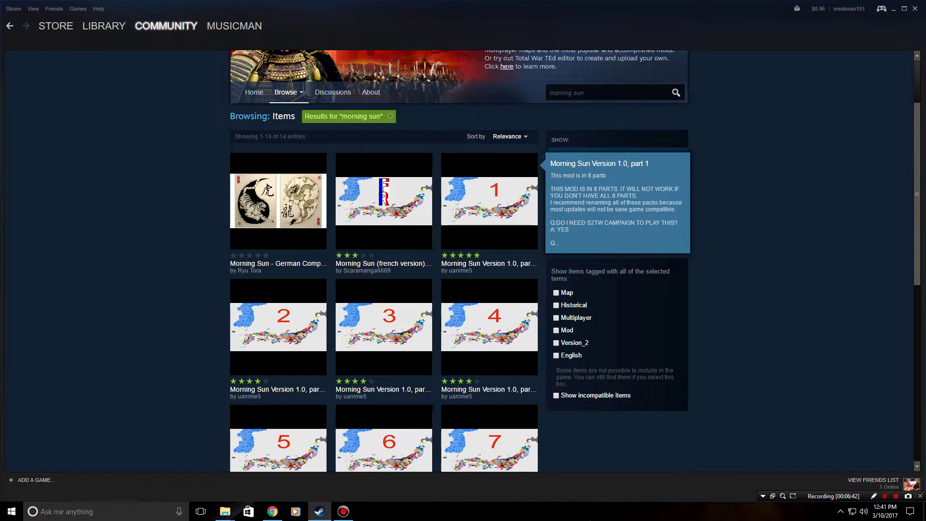
scroll(489, 202, down, 2)
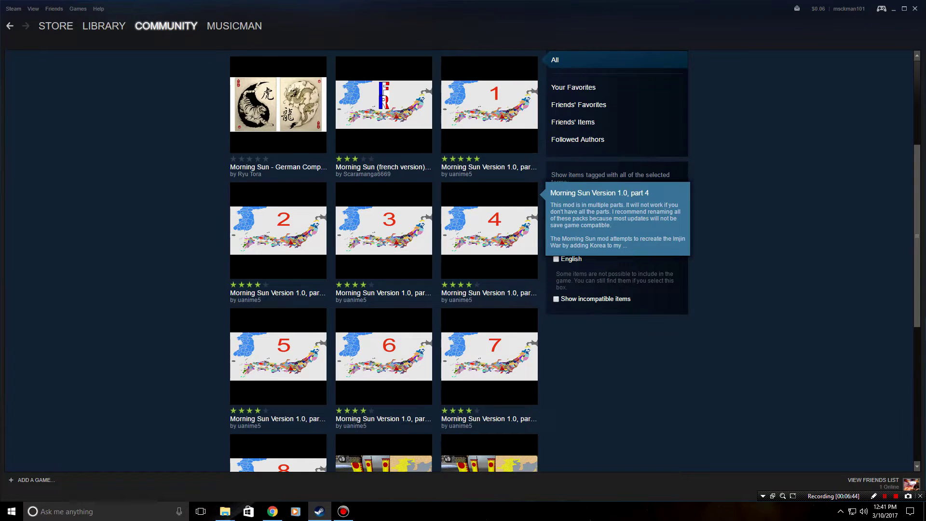
scroll(489, 227, down, 2)
scroll(489, 226, down, 2)
scroll(489, 226, up, 2)
scroll(574, 260, up, 3)
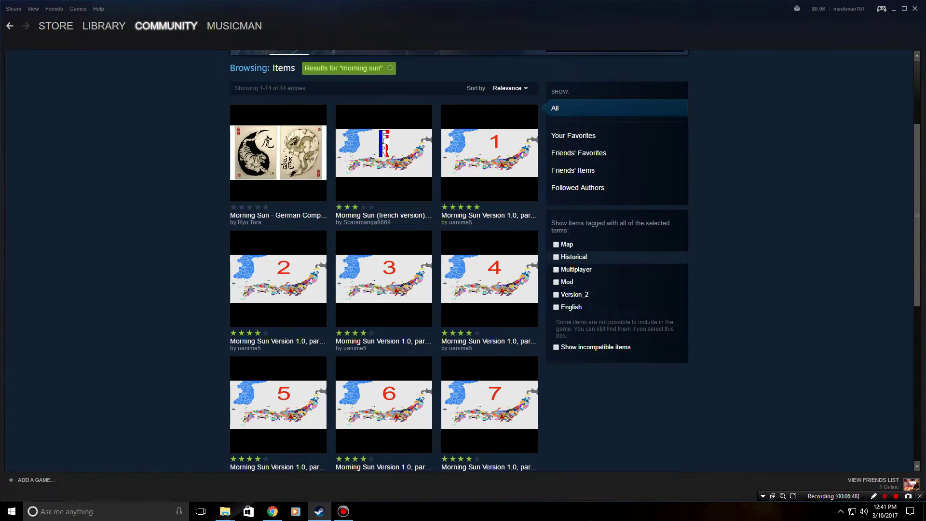
scroll(386, 337, down, 3)
scroll(386, 385, down, 2)
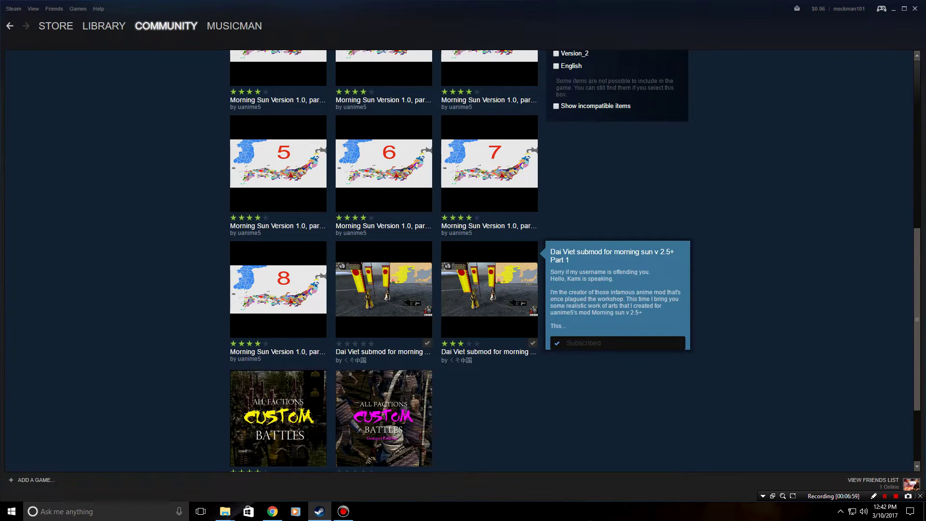
Open the Dai Viet submod for morning sun v 2.5+ Part 1 page and review its title, subscription and description
click(493, 294)
scroll(532, 287, down, 4)
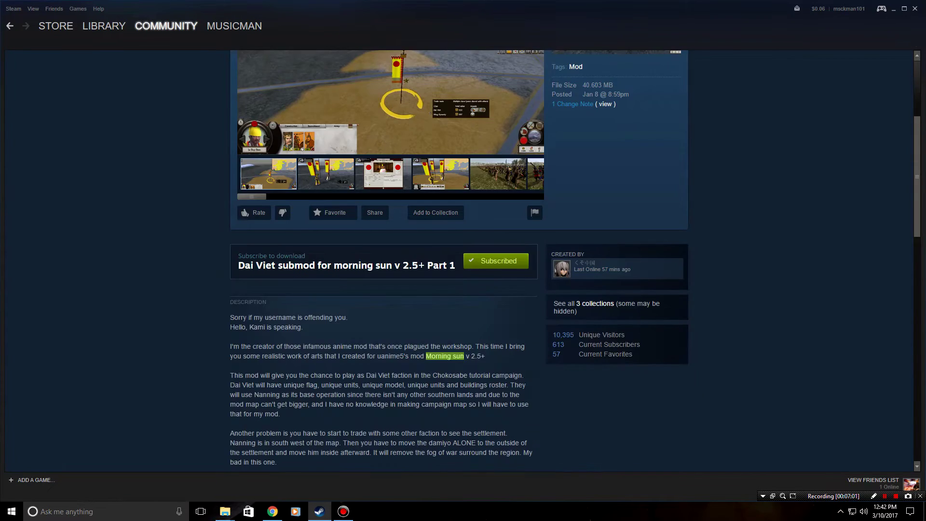
scroll(532, 287, up, 3)
drag(230, 82, 485, 82)
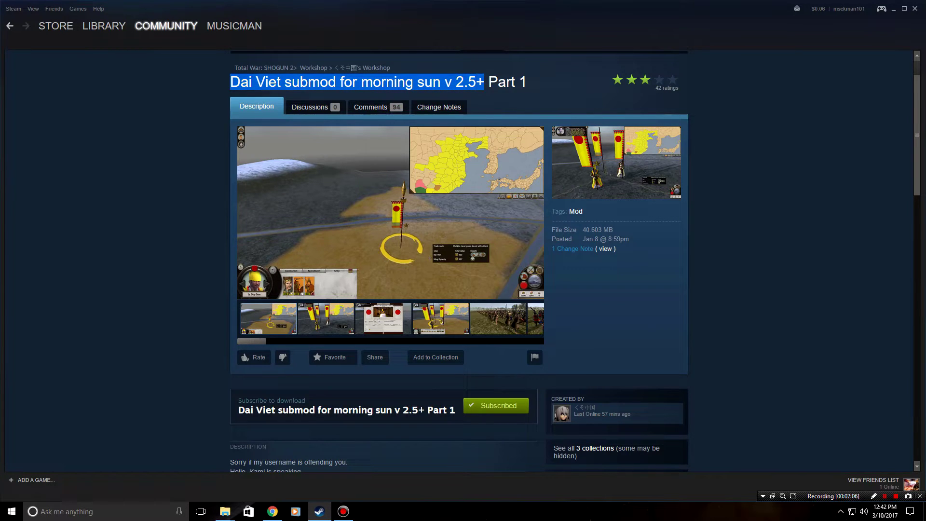
click(485, 82)
scroll(459, 260, down, 3)
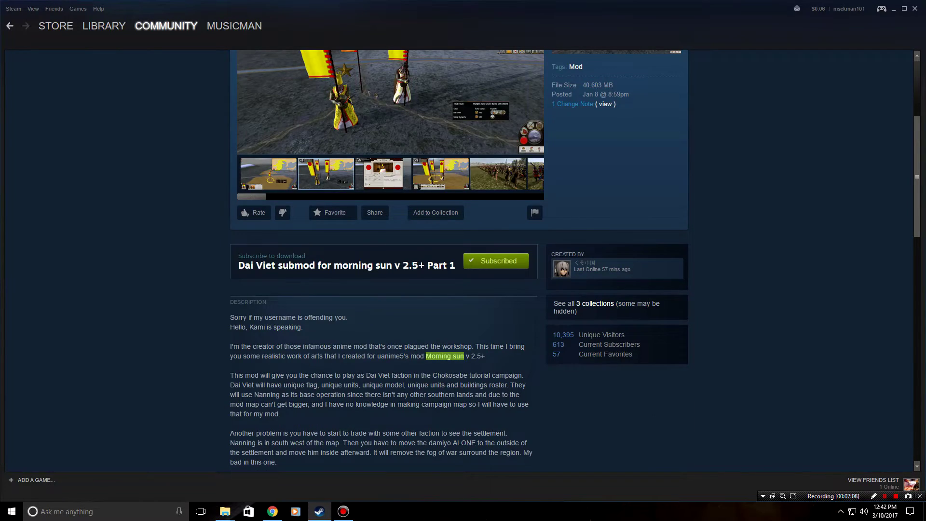
Return to the search results and review the Dai Viet submod for morning sun v 2.5+ part 2 page
click(10, 26)
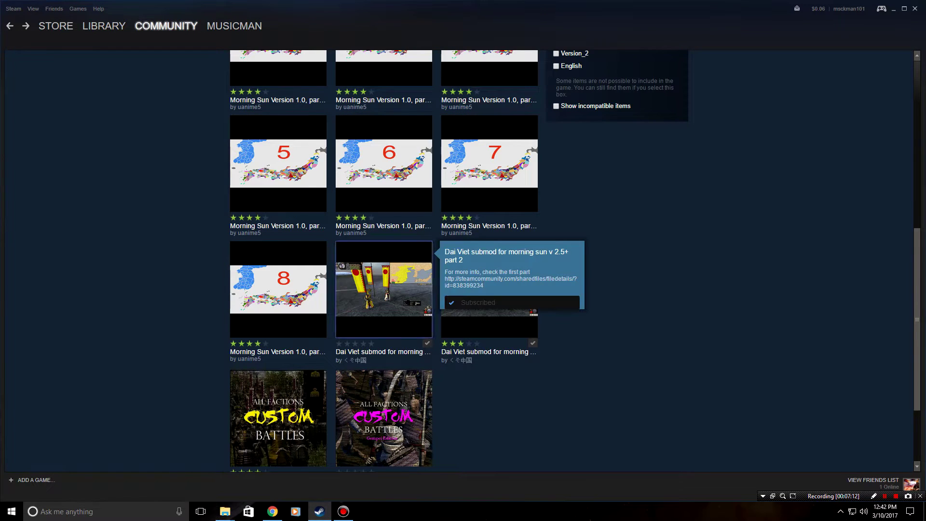
click(384, 289)
scroll(384, 289, down, 4)
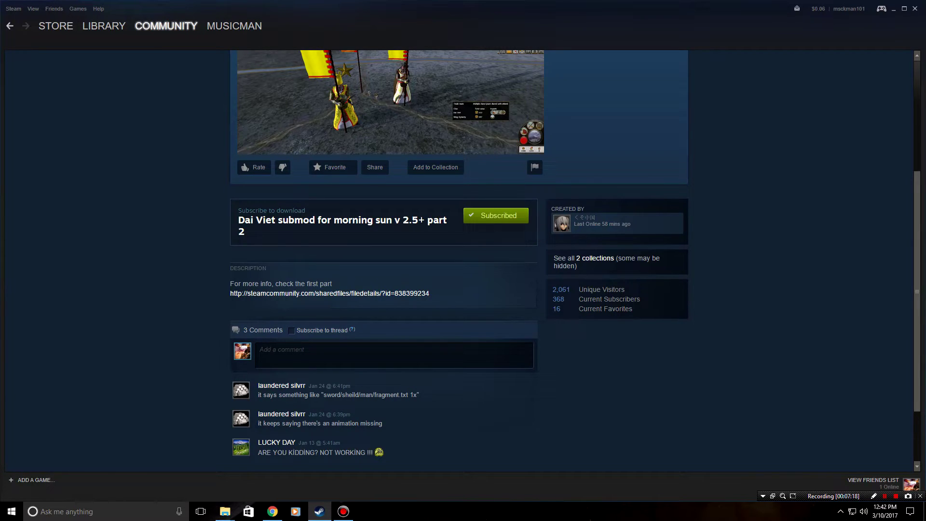
scroll(495, 312, up, 2)
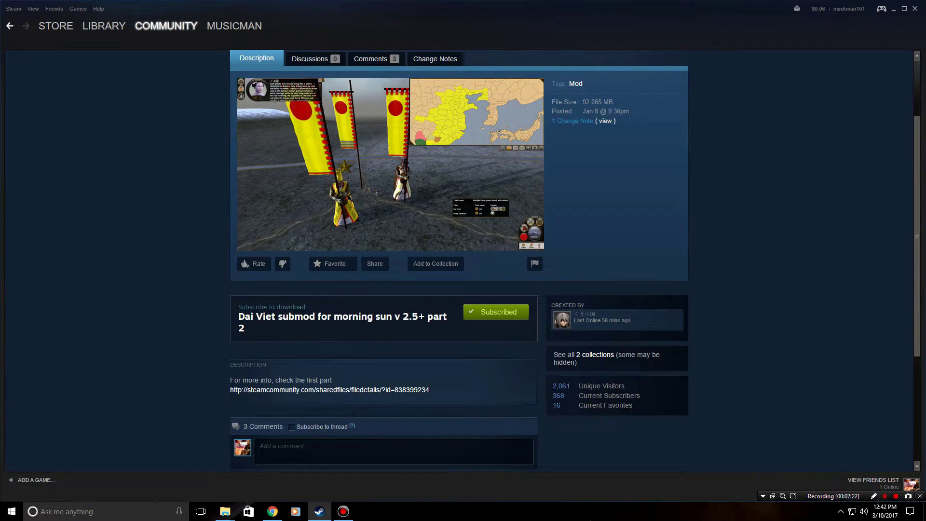
Go back to the Total War: SHOGUN 2 library page and start the game with the Play Total War: SHOGUN 2 option
click(9, 25)
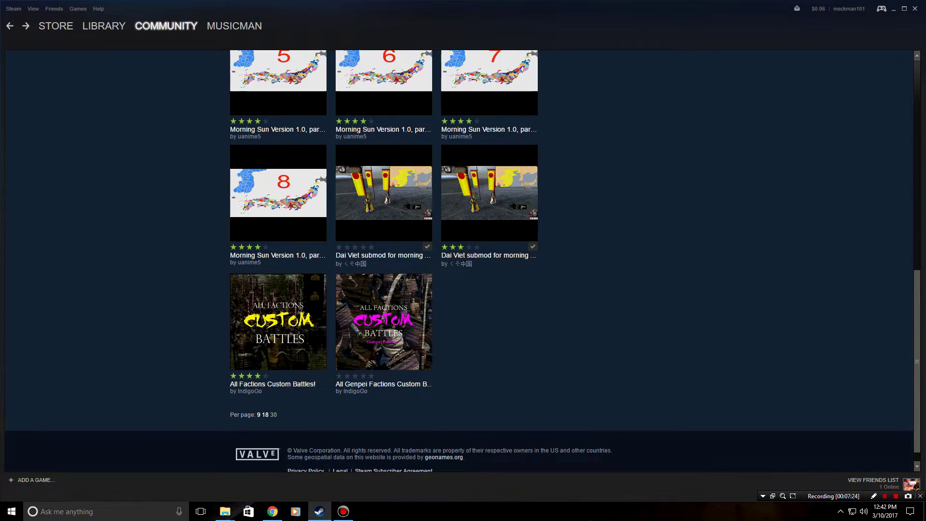
scroll(462, 261, up, 12)
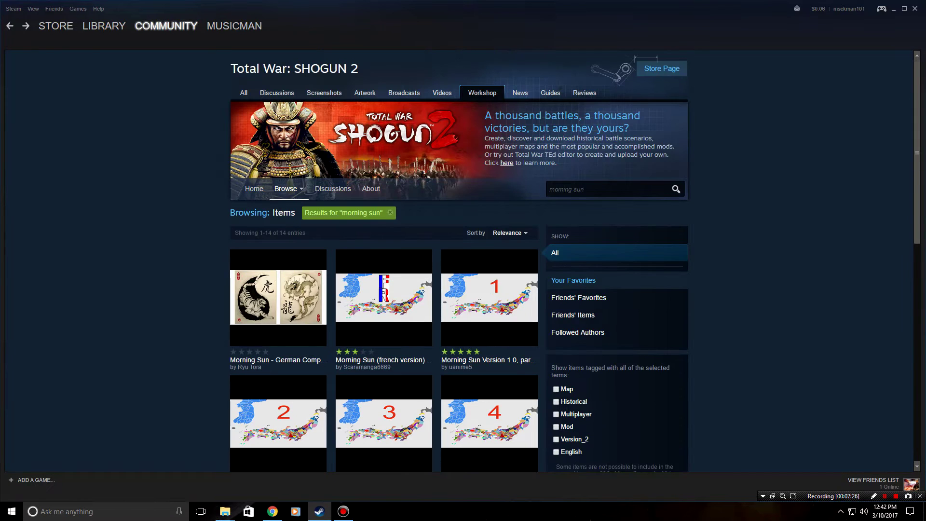
click(104, 26)
scroll(376, 261, up, 4)
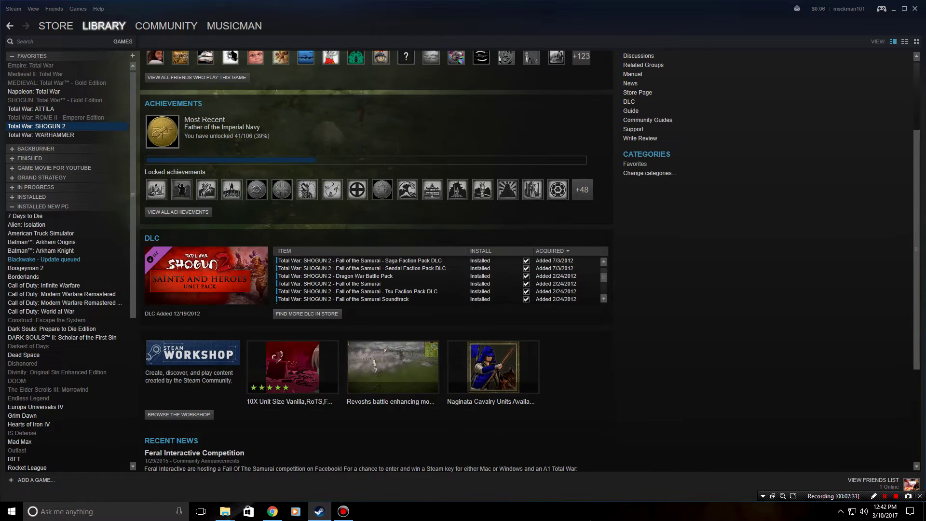
click(161, 98)
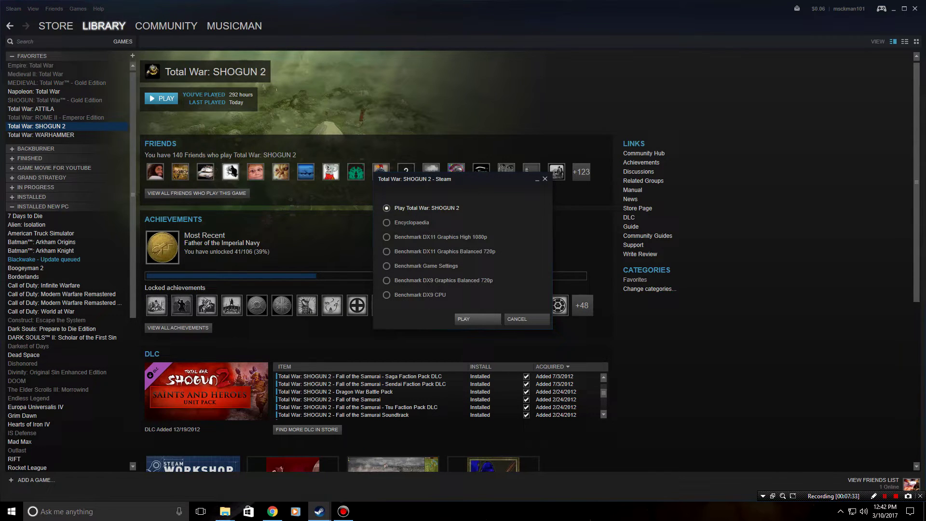
click(478, 319)
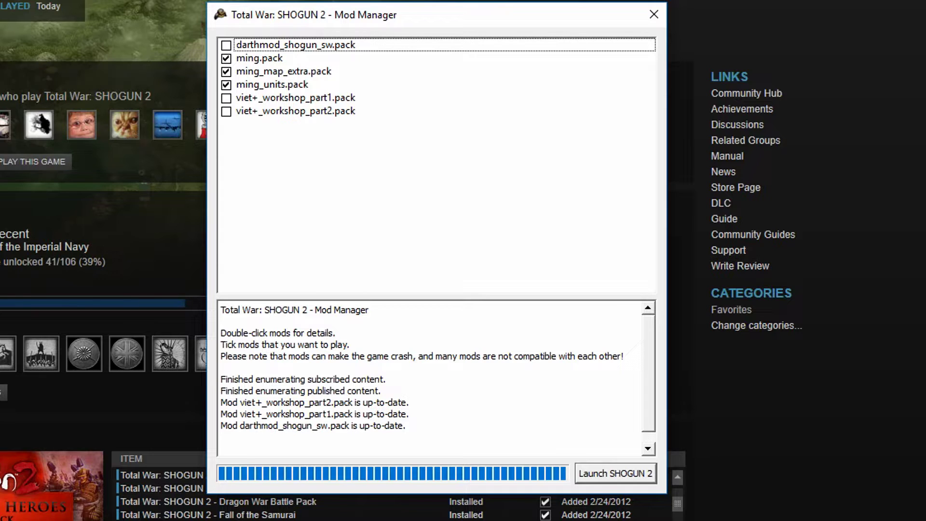
Review the mod packs ticked in the Mod Manager and close it without launching the game
drag(436, 15, 504, 12)
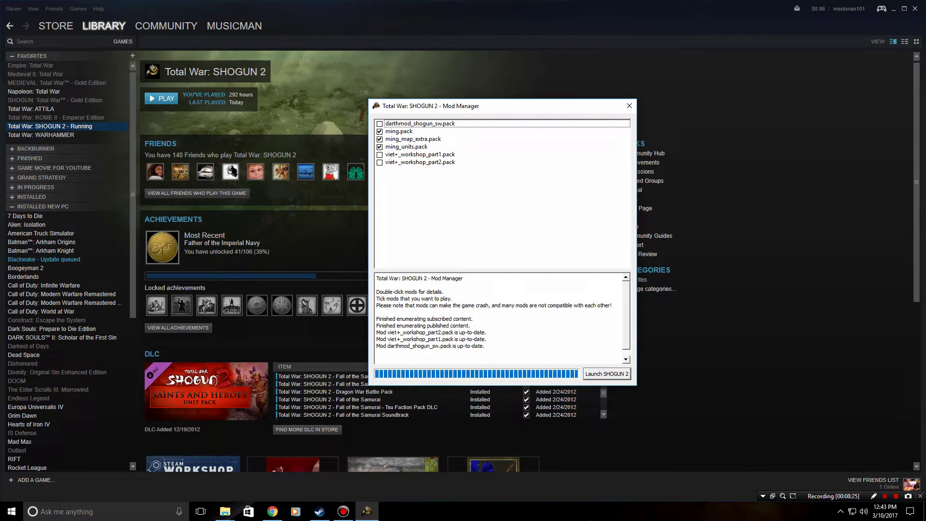
click(629, 106)
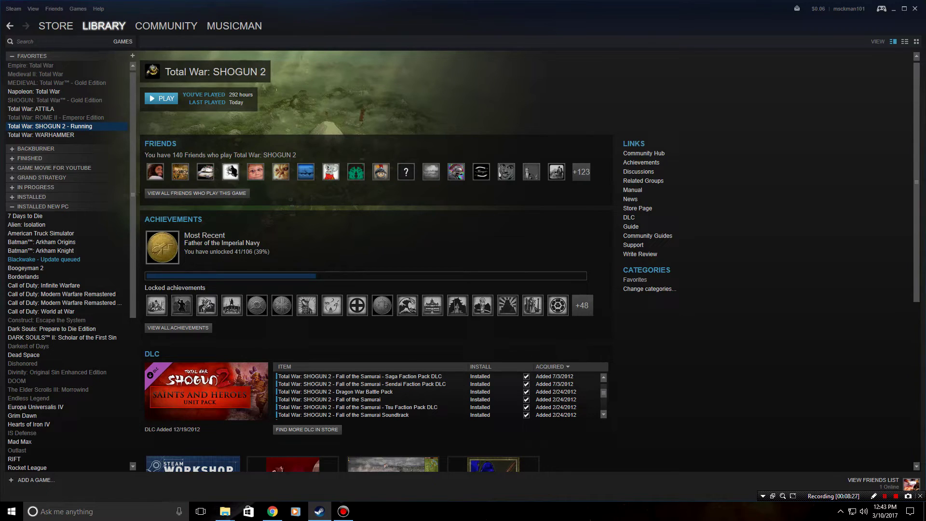
drag(925, 139, 406, 123)
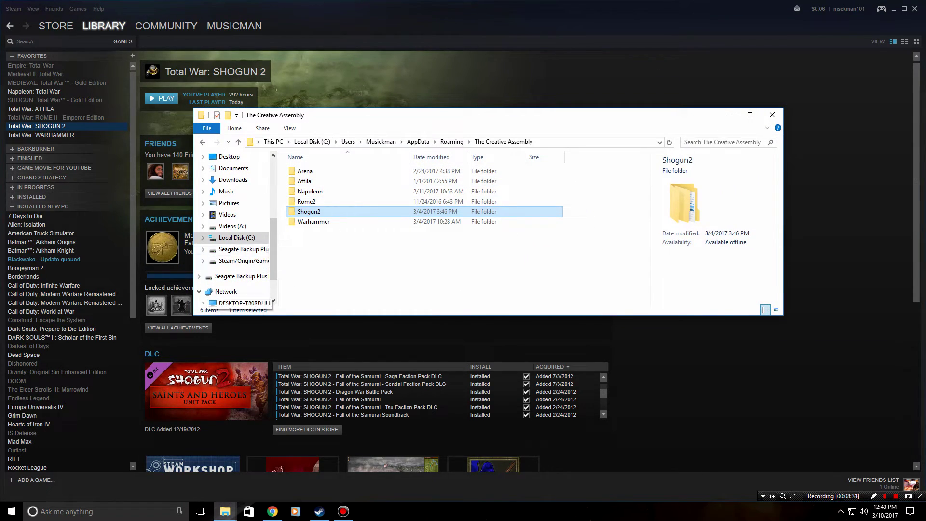
Switch to Chrome and highlight the unpacking instructions and the data folder path in the Morning Sun 2.5.1 thread
click(273, 511)
scroll(459, 273, down, 2)
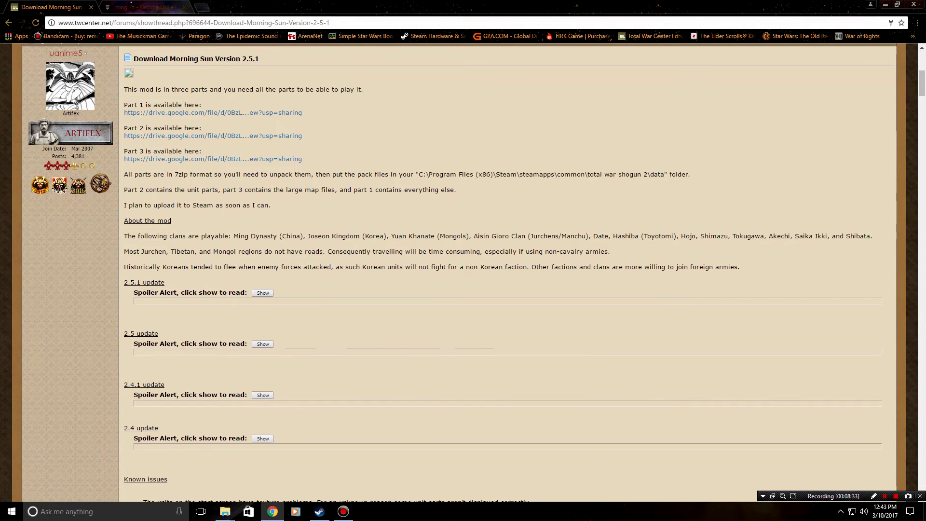
drag(124, 174, 690, 174)
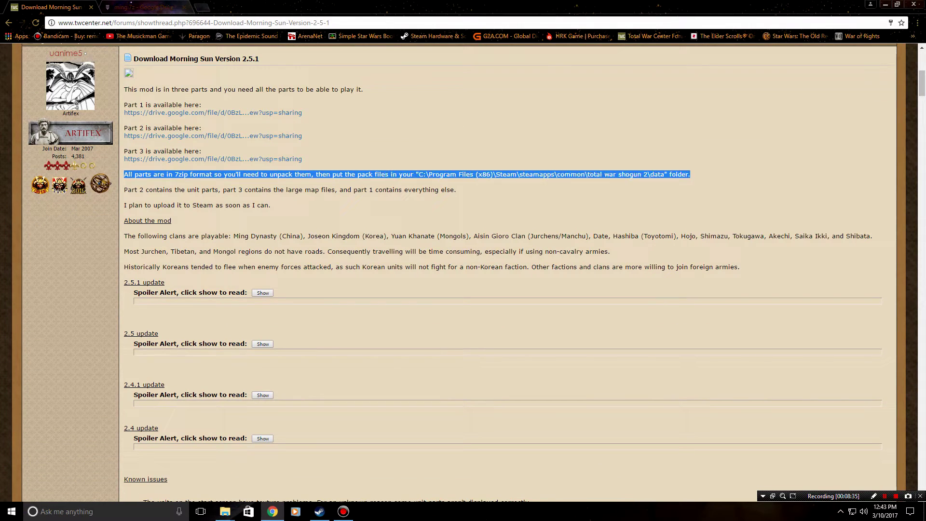
click(694, 180)
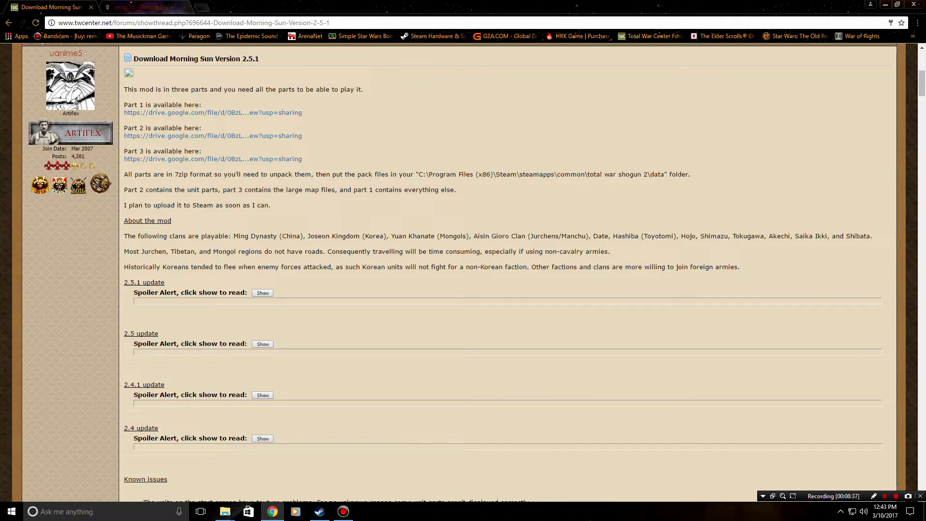
drag(525, 174, 664, 174)
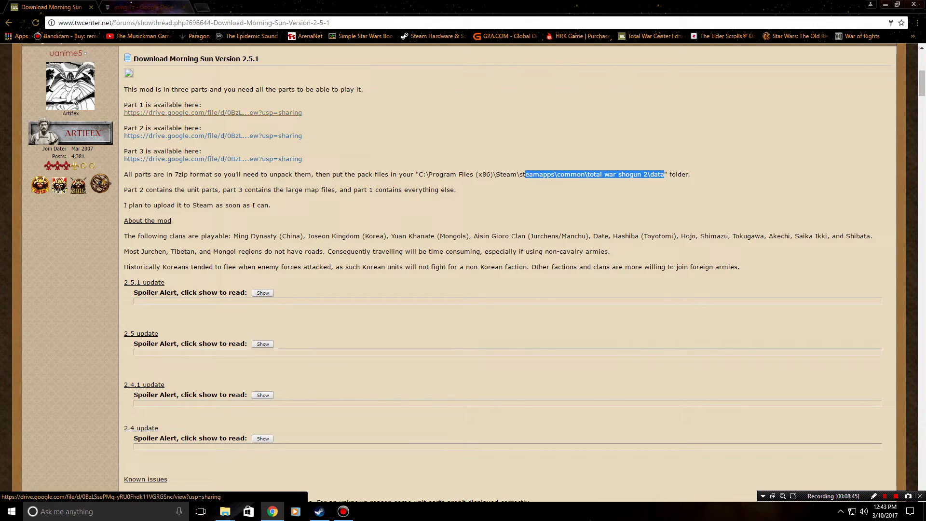
scroll(459, 271, down, 1)
scroll(459, 270, up, 2)
scroll(459, 271, down, 5)
scroll(459, 271, down, 5)
scroll(459, 270, up, 17)
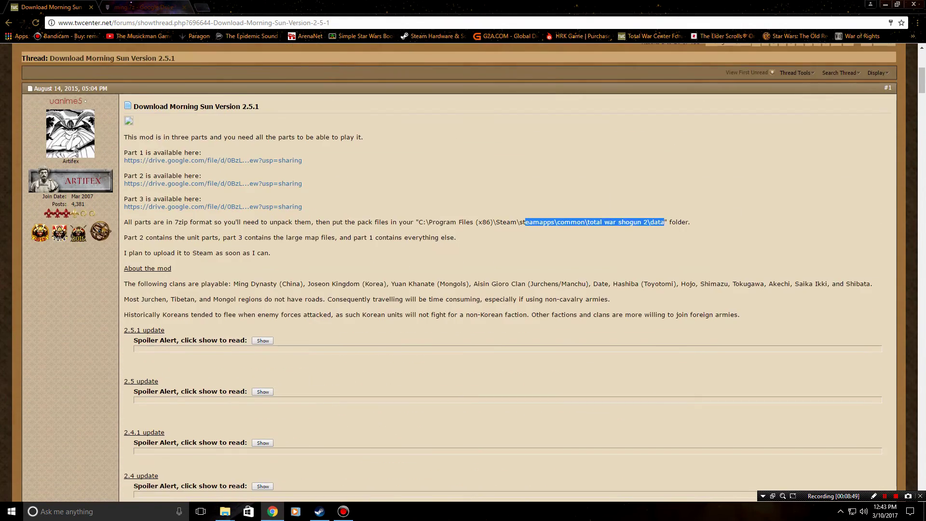
scroll(459, 271, down, 4)
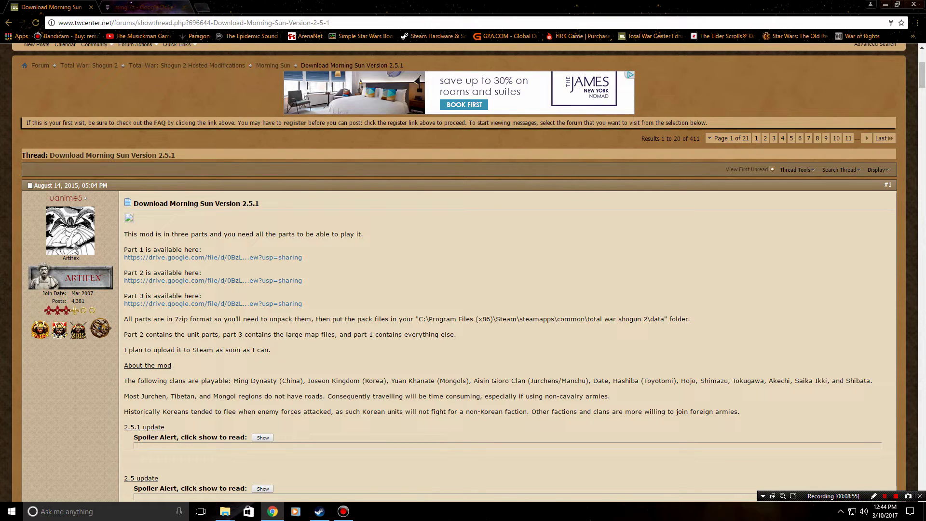
Highlight the thread's Steam upload note, the line on what each part contains, and the unpacking instructions
triple_click(197, 351)
click(197, 351)
drag(124, 335, 460, 336)
click(460, 336)
drag(124, 318, 456, 335)
click(456, 334)
scroll(463, 270, down, 2)
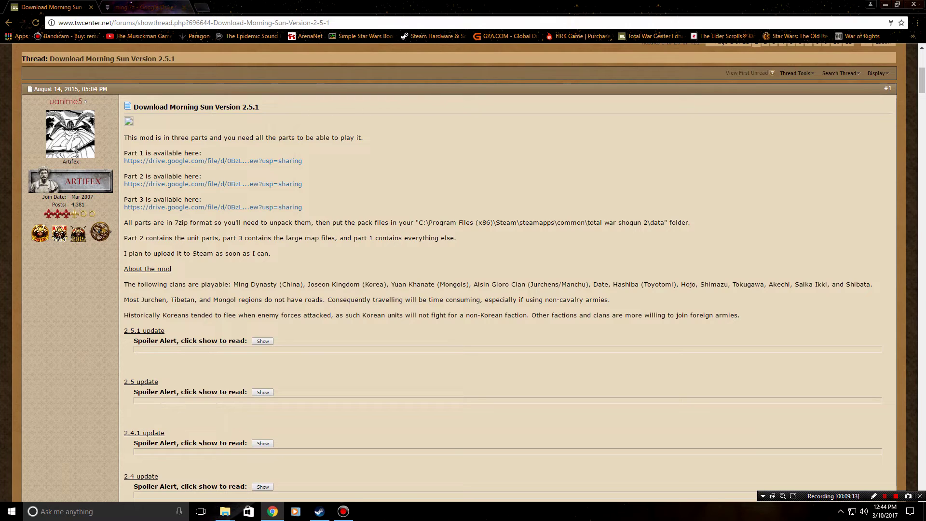
Point out the About the mod heading and the playable clans line in the forum post
triple_click(148, 269)
click(183, 269)
drag(178, 284, 174, 284)
click(178, 284)
scroll(458, 270, up, 6)
scroll(458, 271, down, 5)
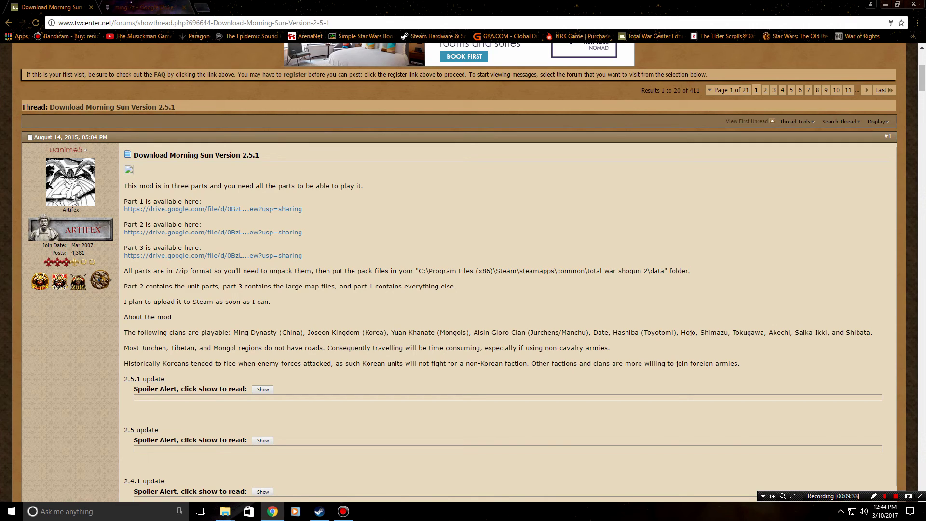
Highlight the path C:\Program Files (x86)\Steam\steamapps\common\total war shogun 2\data in the forum post's unpacking instructions
scroll(463, 270, up, 2)
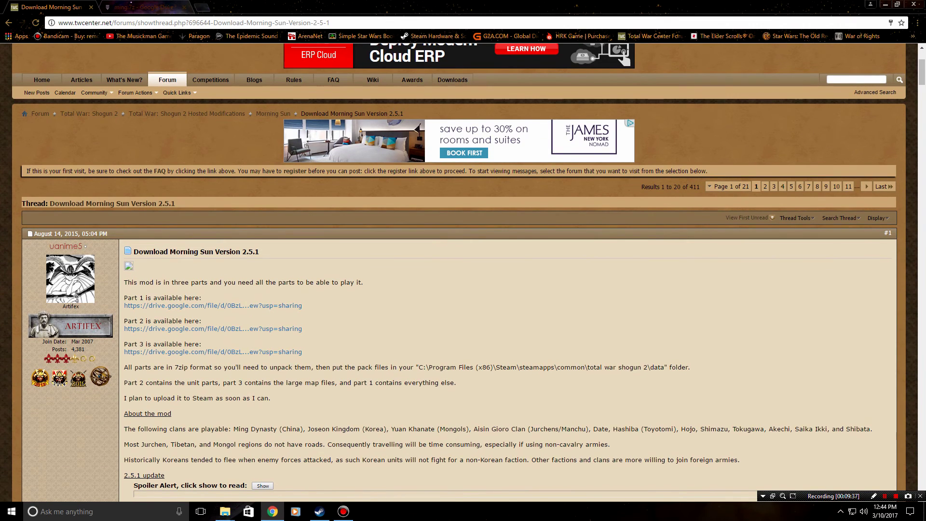
scroll(463, 273, down, 1)
drag(266, 319, 460, 339)
click(460, 339)
drag(418, 318, 664, 318)
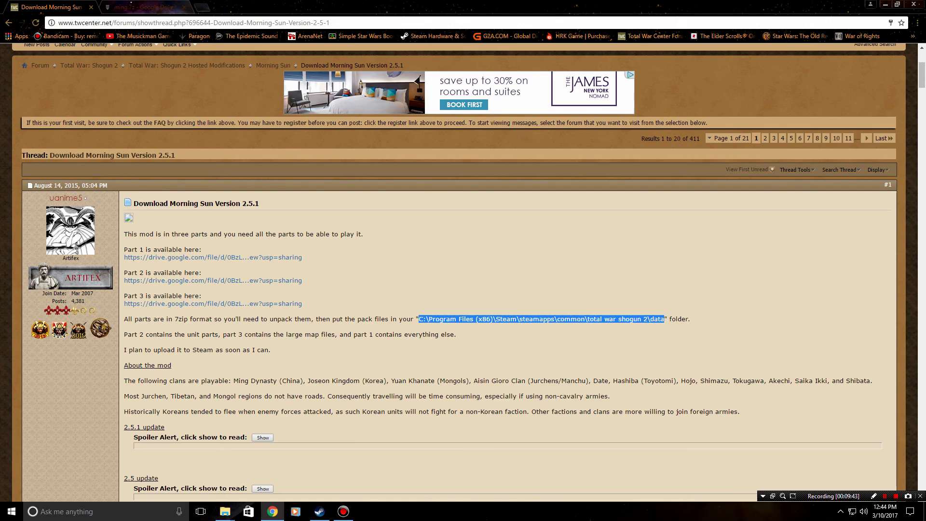